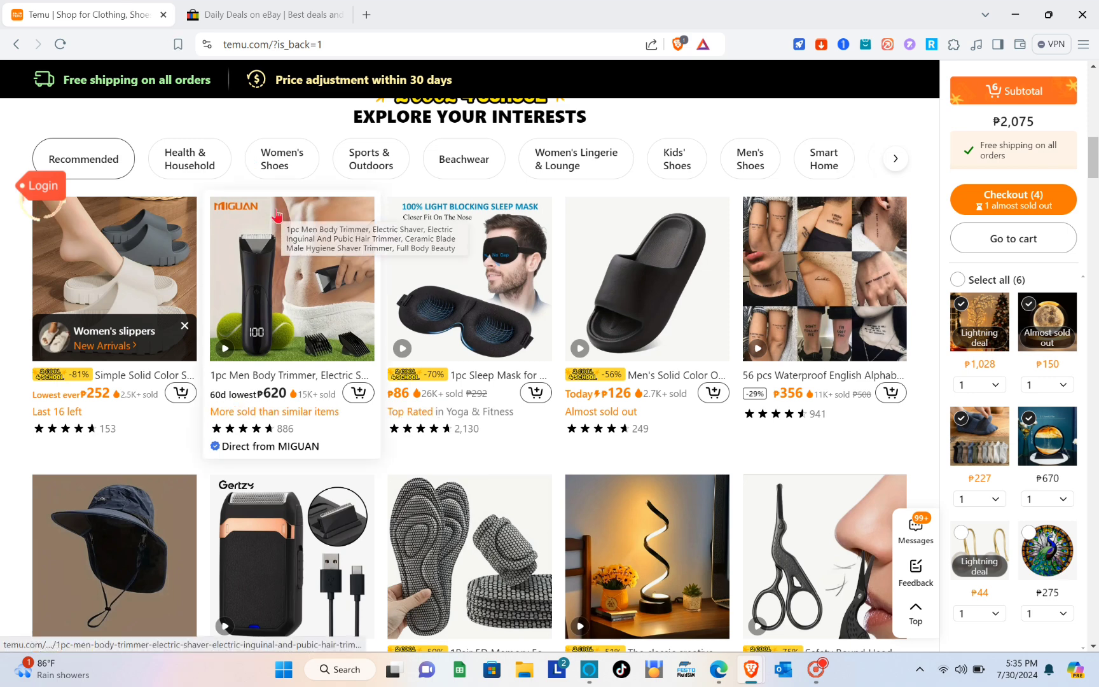
- Browse the recommended products on Temu's home page and the featured deals on eBay
scroll(346, 412, down, 4)
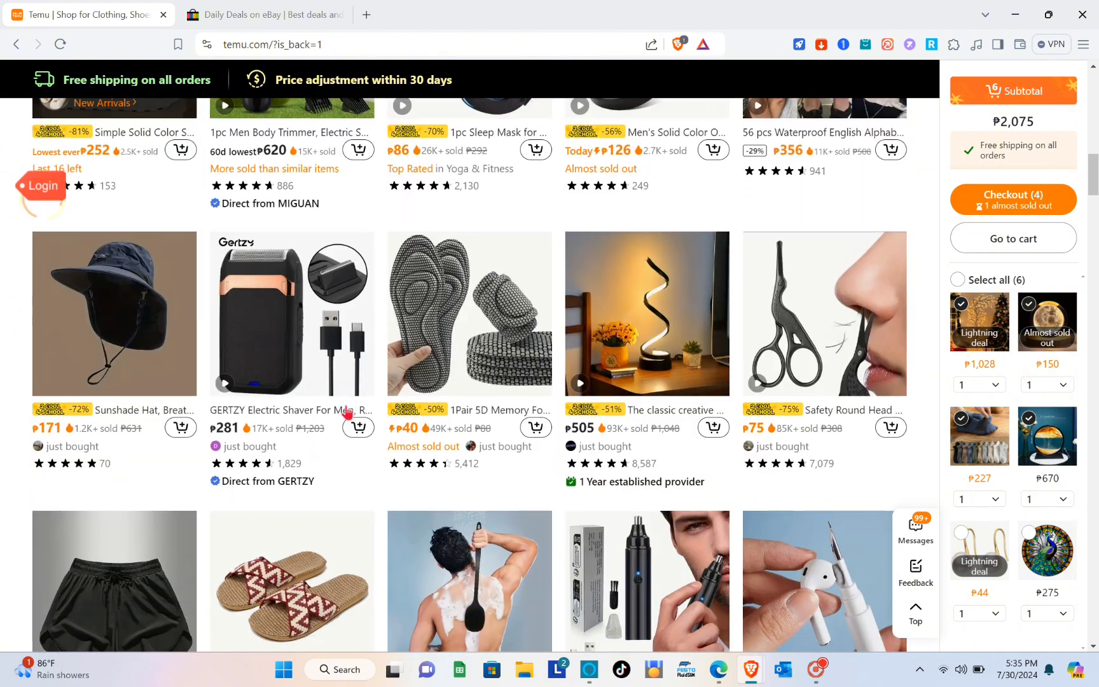
scroll(347, 412, up, 10)
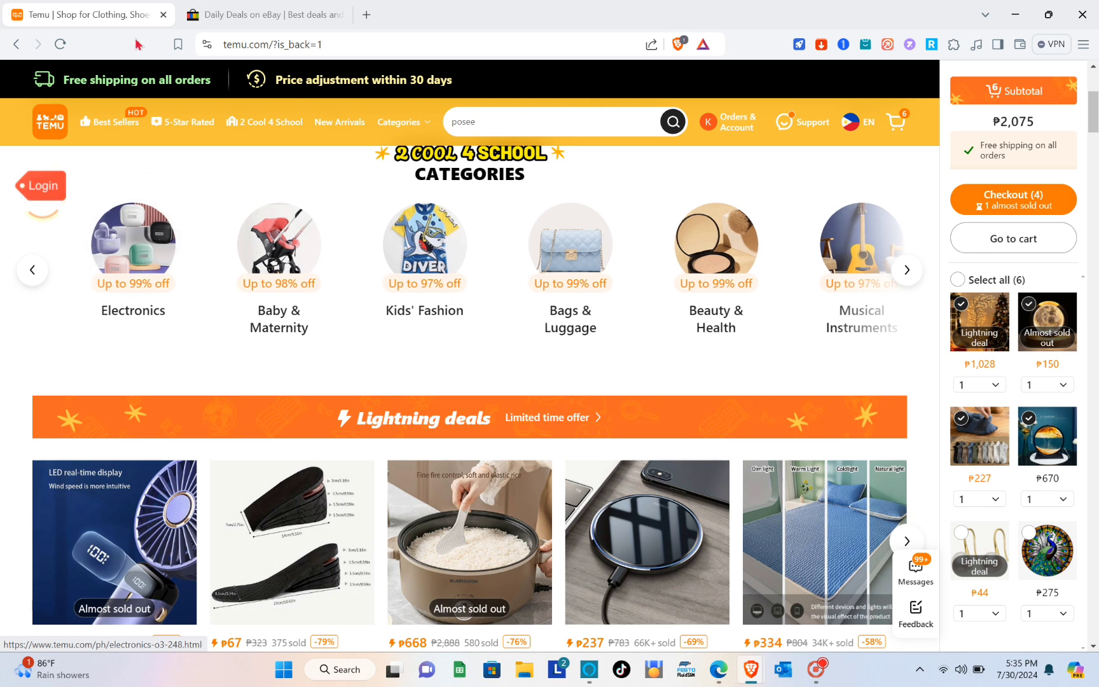
click(190, 10)
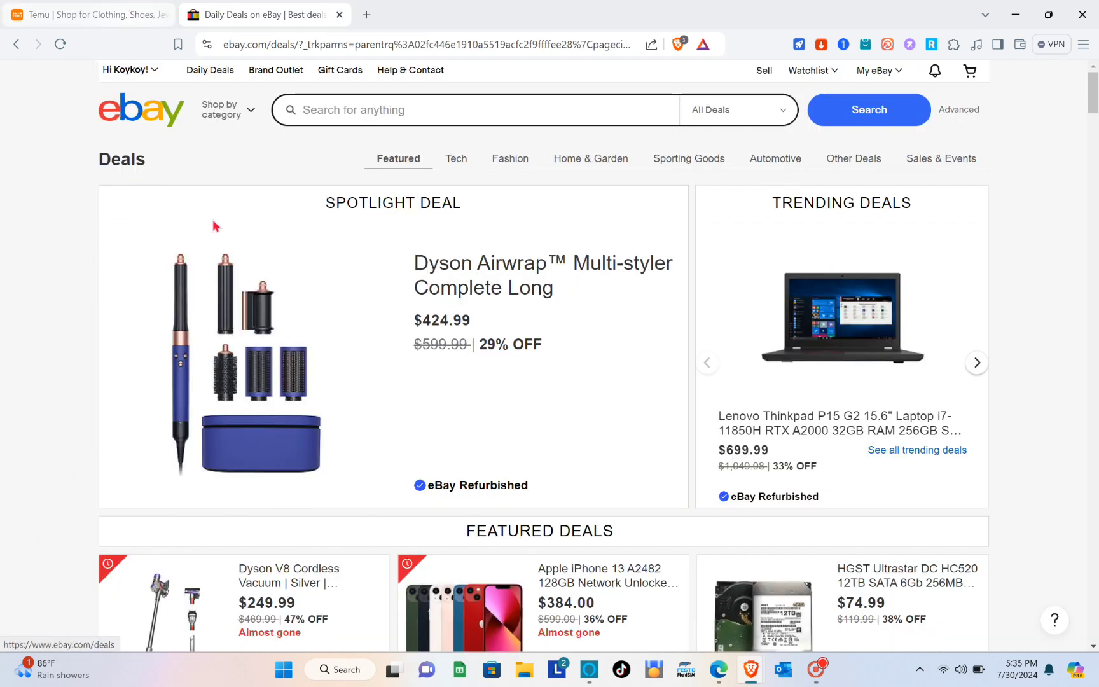
scroll(169, 101, down, 4)
scroll(168, 100, up, 5)
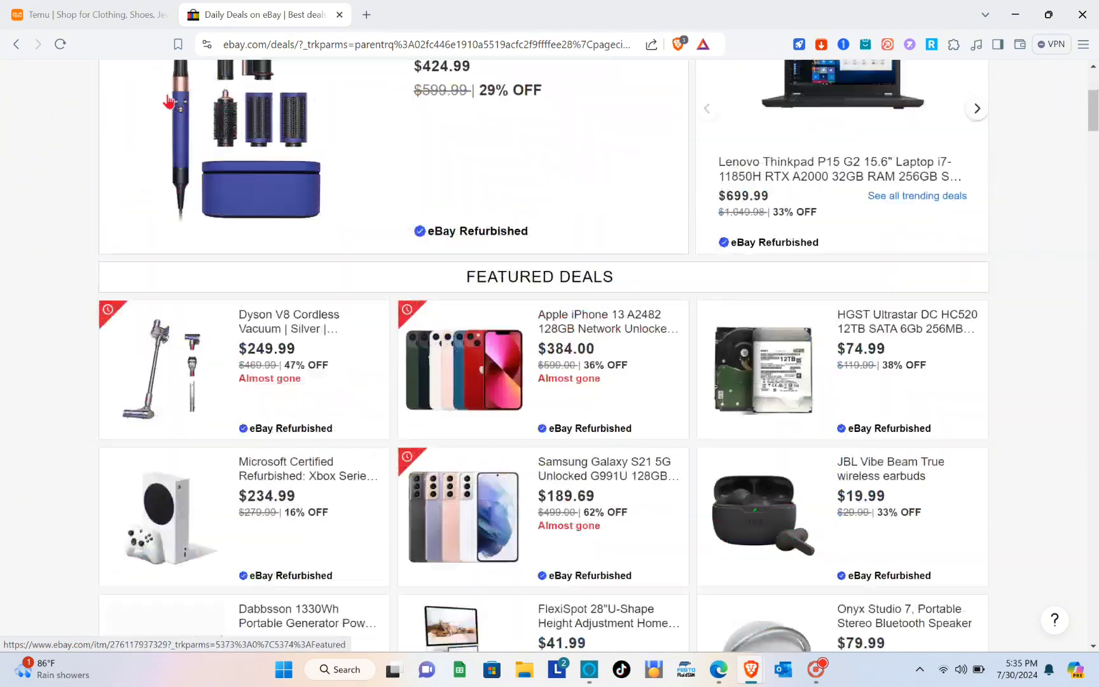
- Return to Temu and look through the lightning deals and recommended products on its home page
click(89, 14)
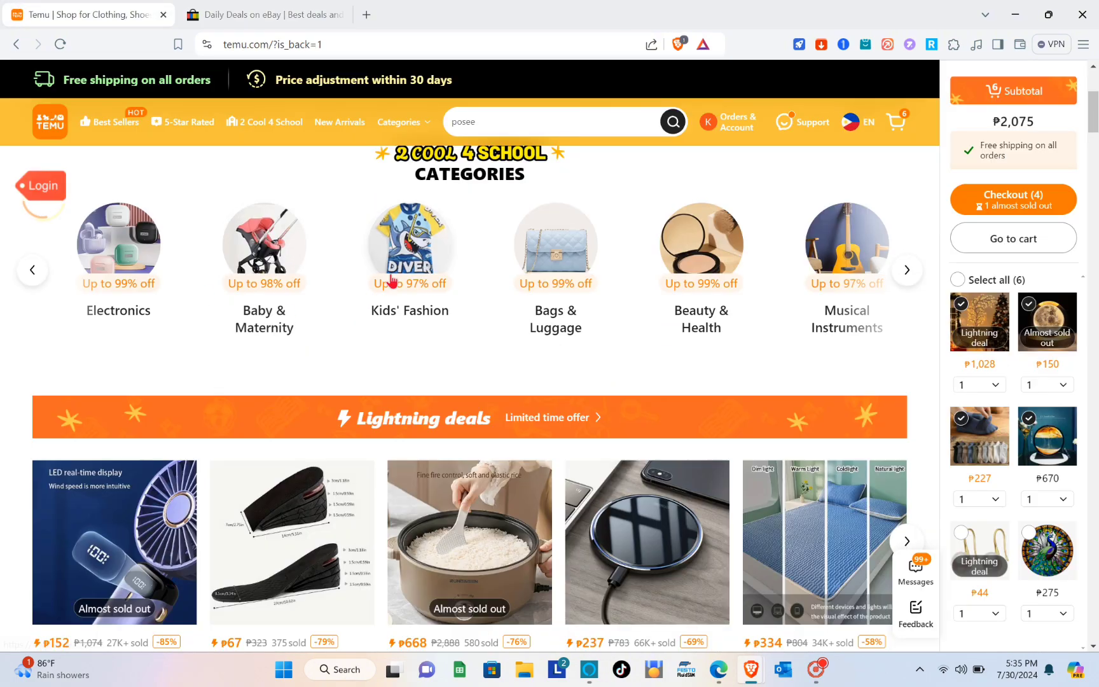
scroll(392, 282, down, 4)
scroll(392, 281, down, 5)
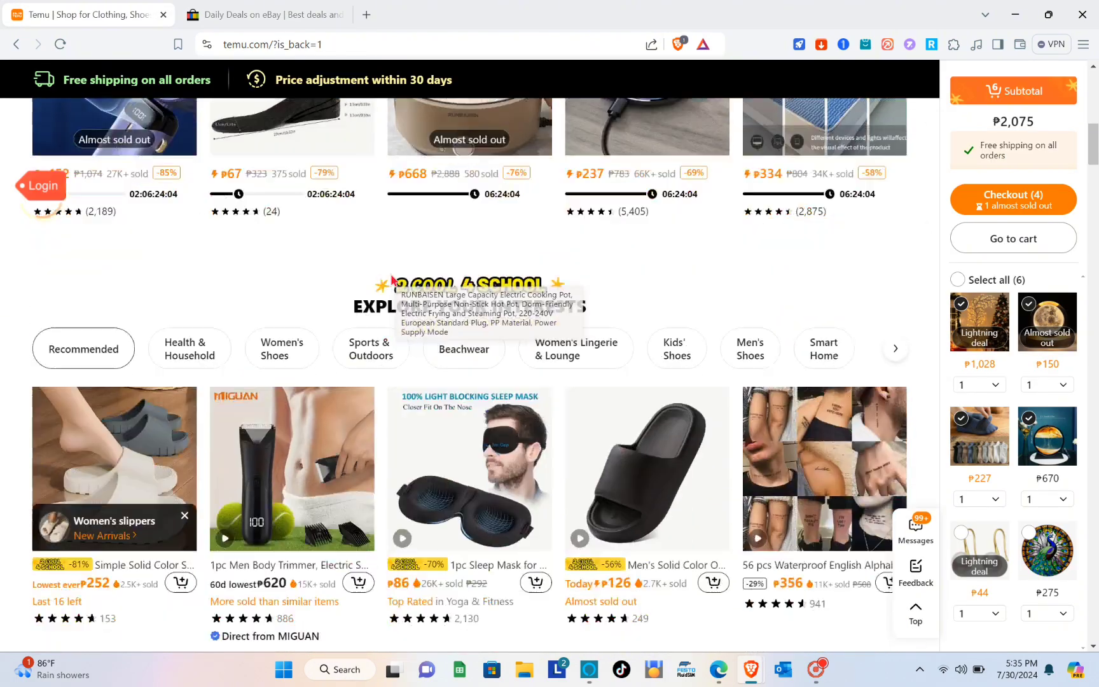
scroll(392, 282, down, 6)
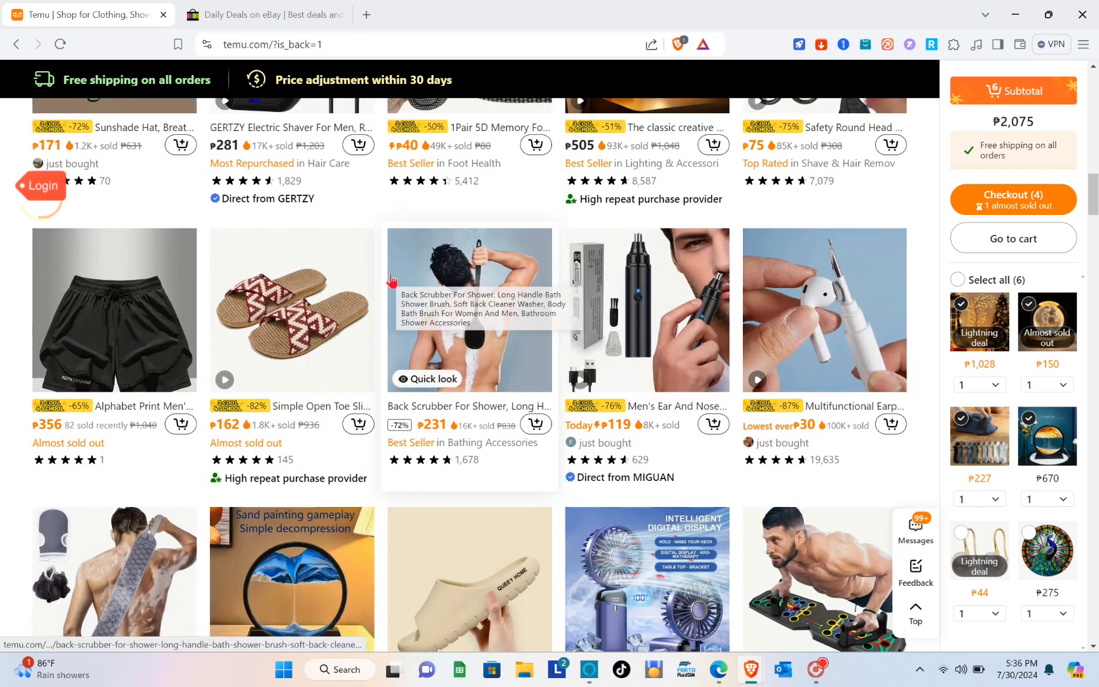
scroll(392, 281, up, 10)
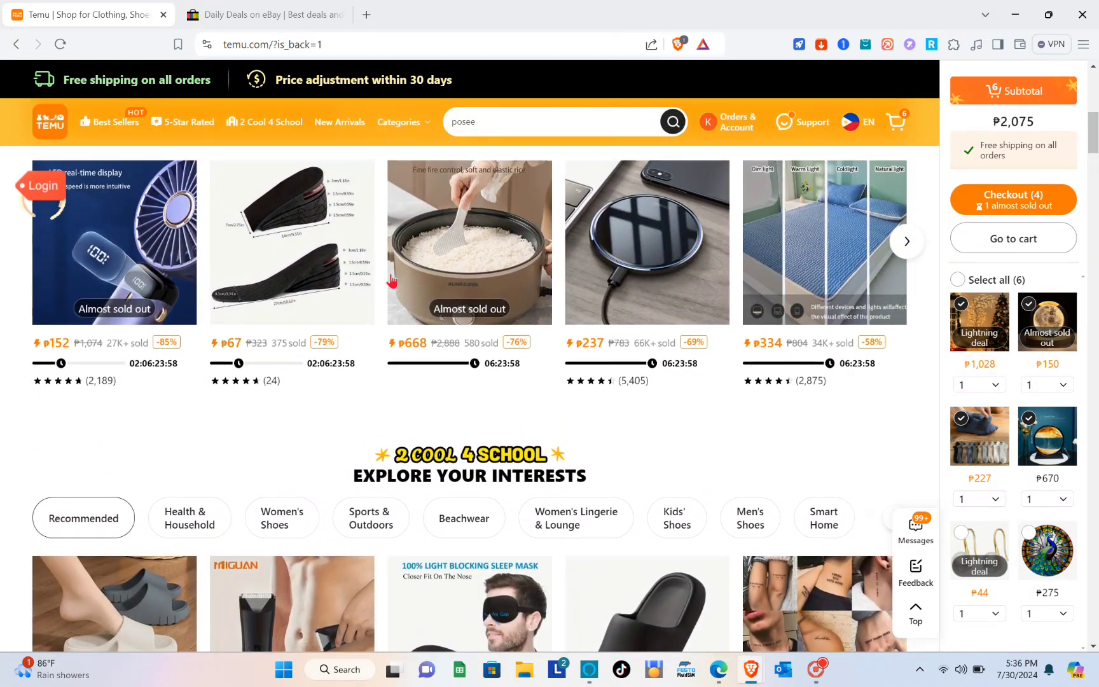
scroll(392, 281, down, 5)
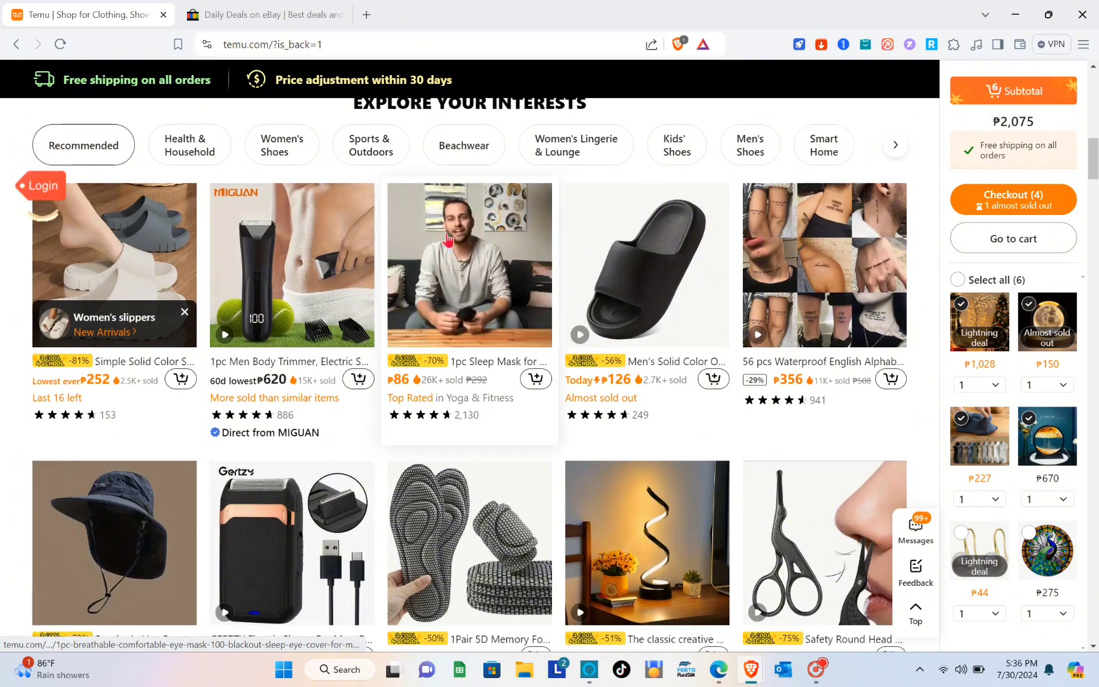
scroll(248, 240, up, 12)
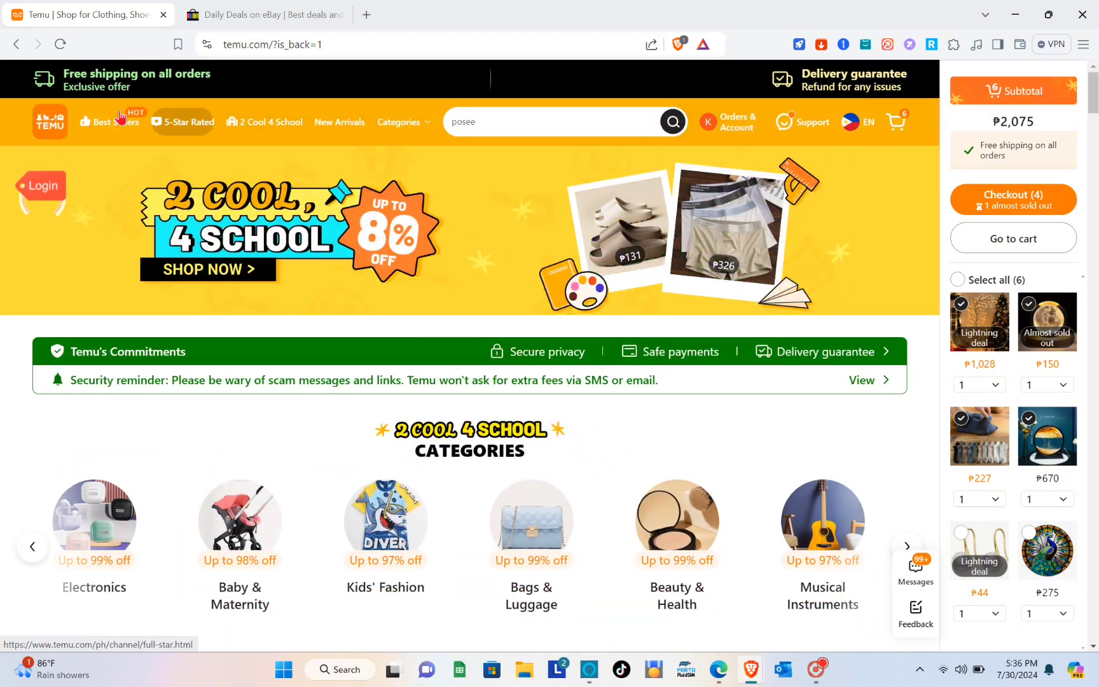
- Open Temu's Best Sellers list and look through the overall best-selling products
click(103, 127)
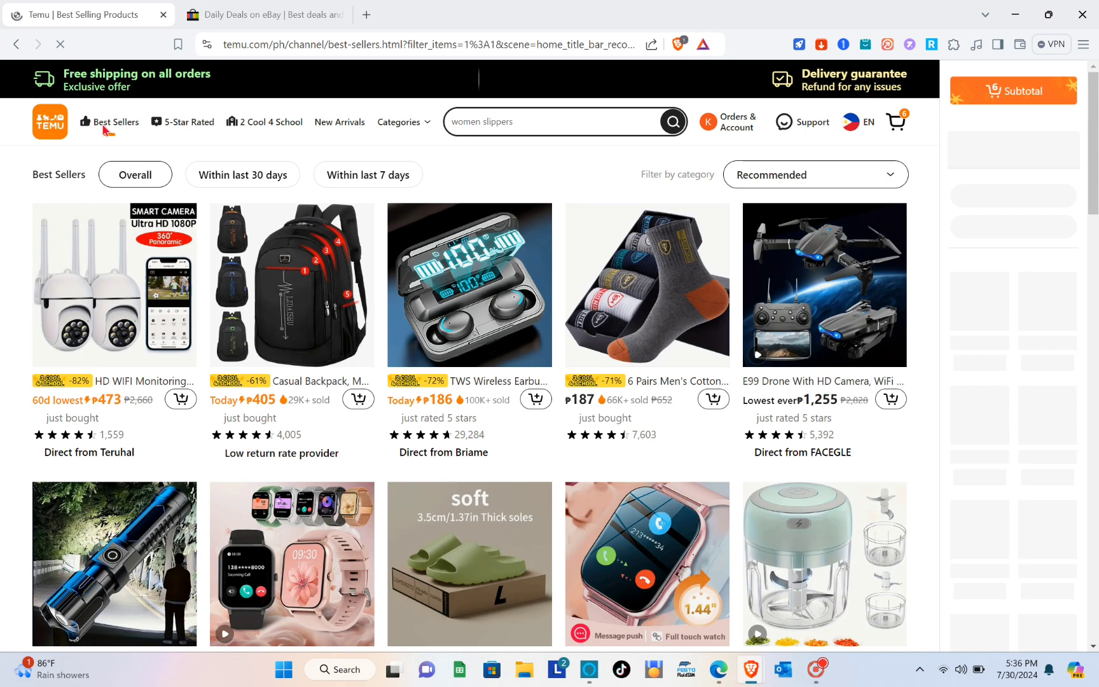
scroll(407, 356, down, 3)
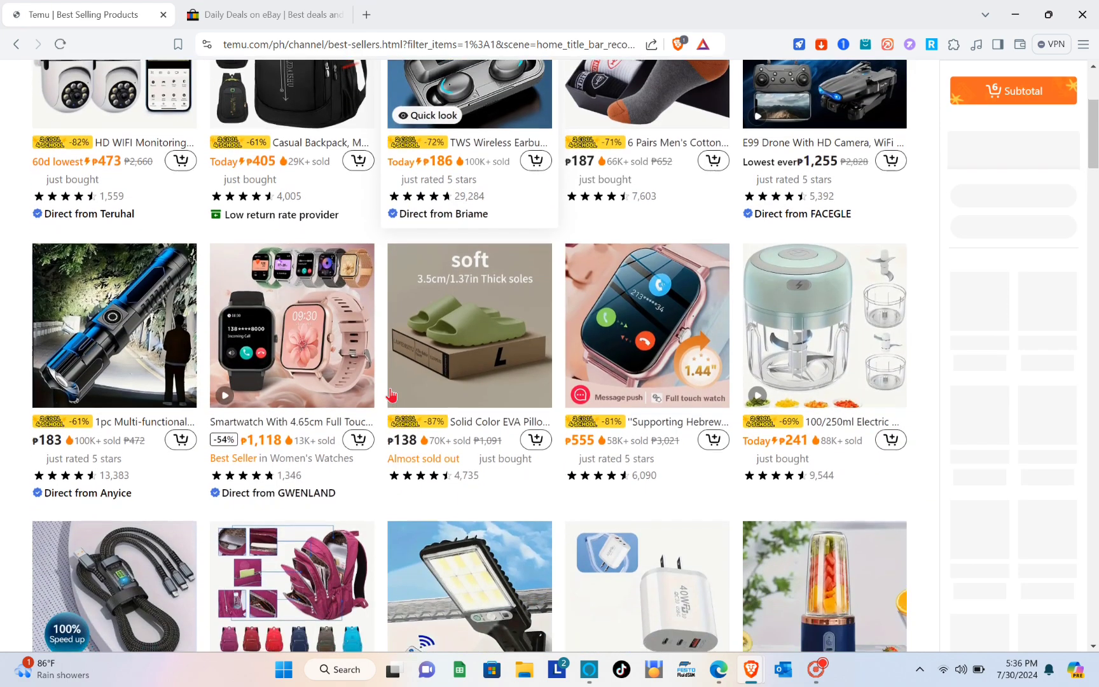
scroll(390, 395, up, 3)
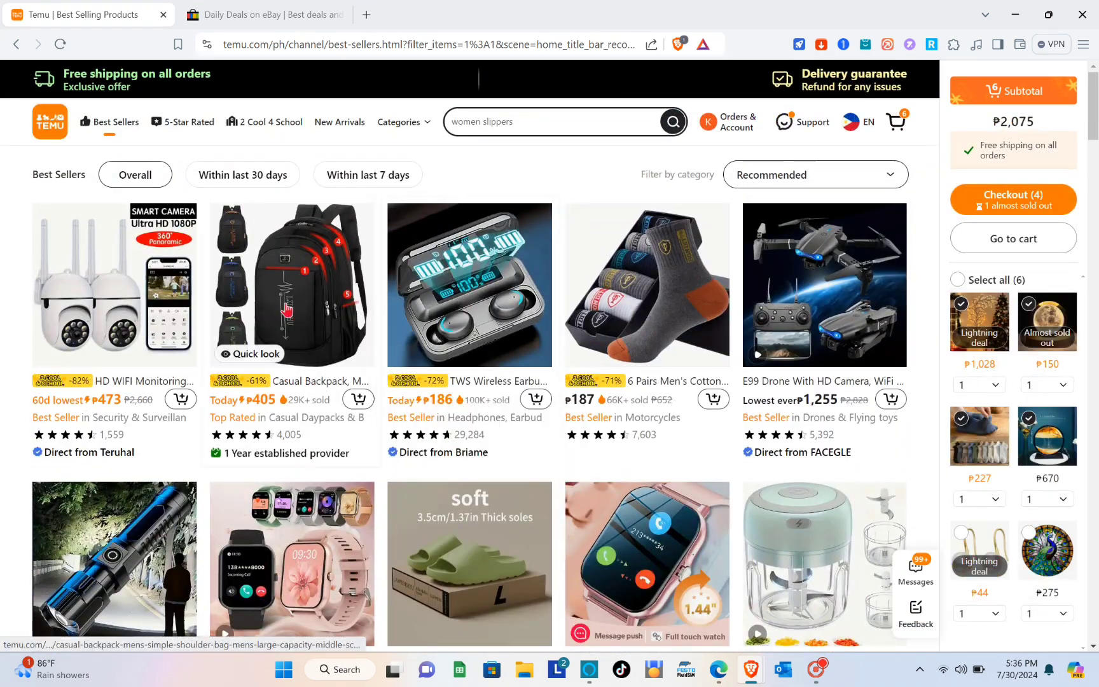
scroll(516, 348, down, 3)
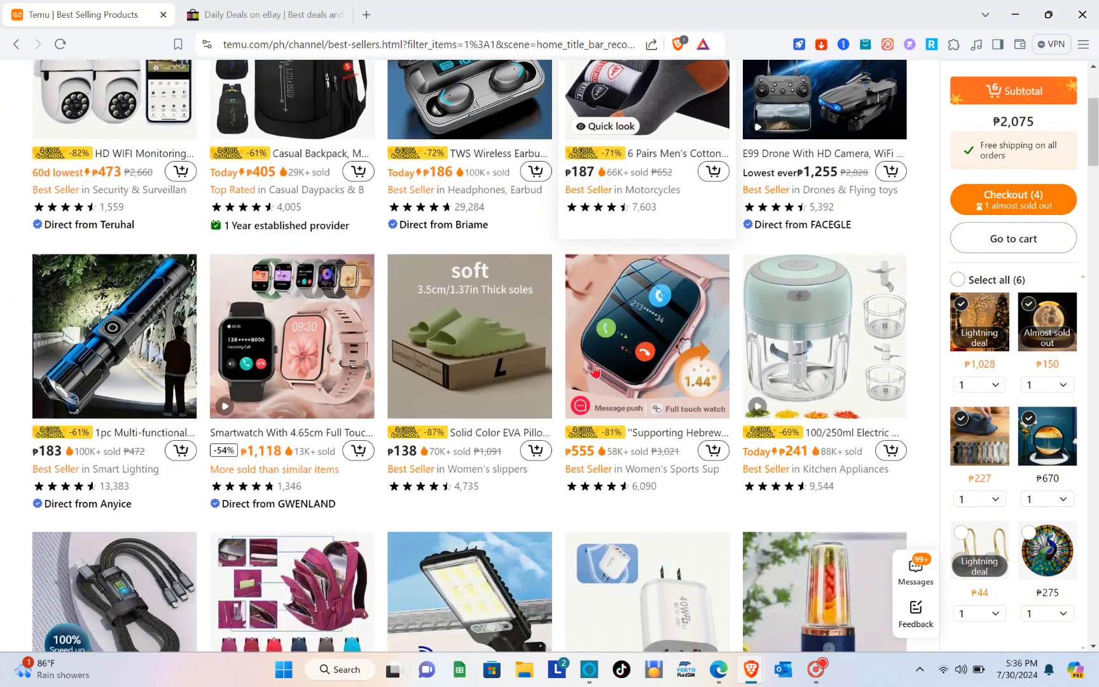
- Open the multi-functional flashlight's product page separately and return to browsing the Best Sellers list
click(148, 325)
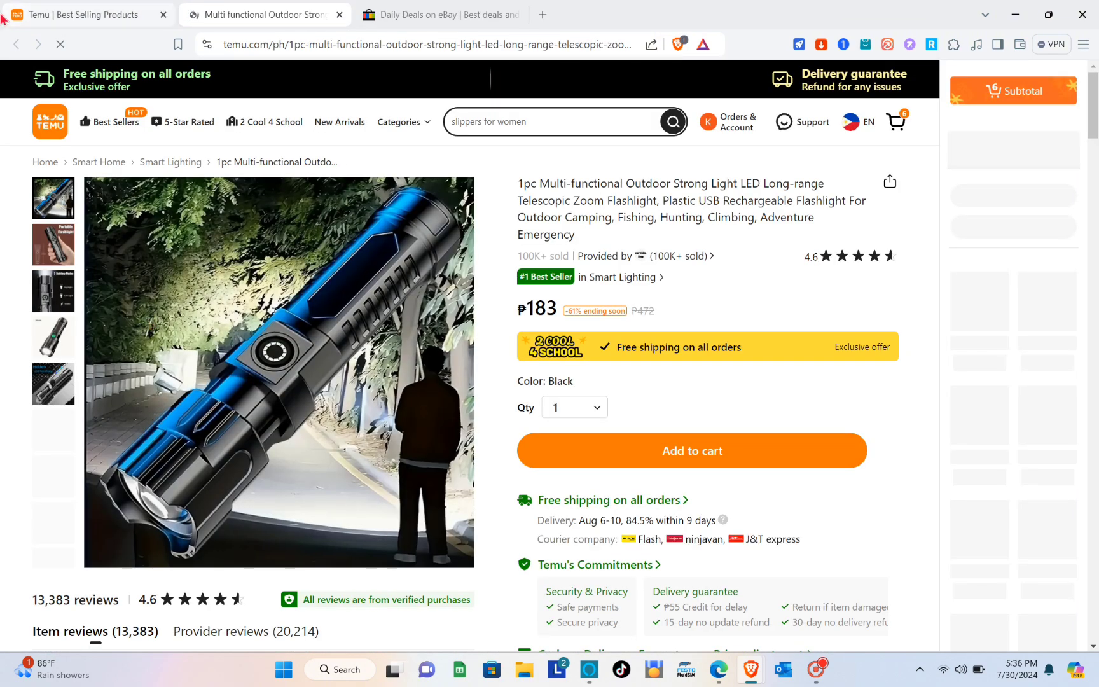
click(107, 6)
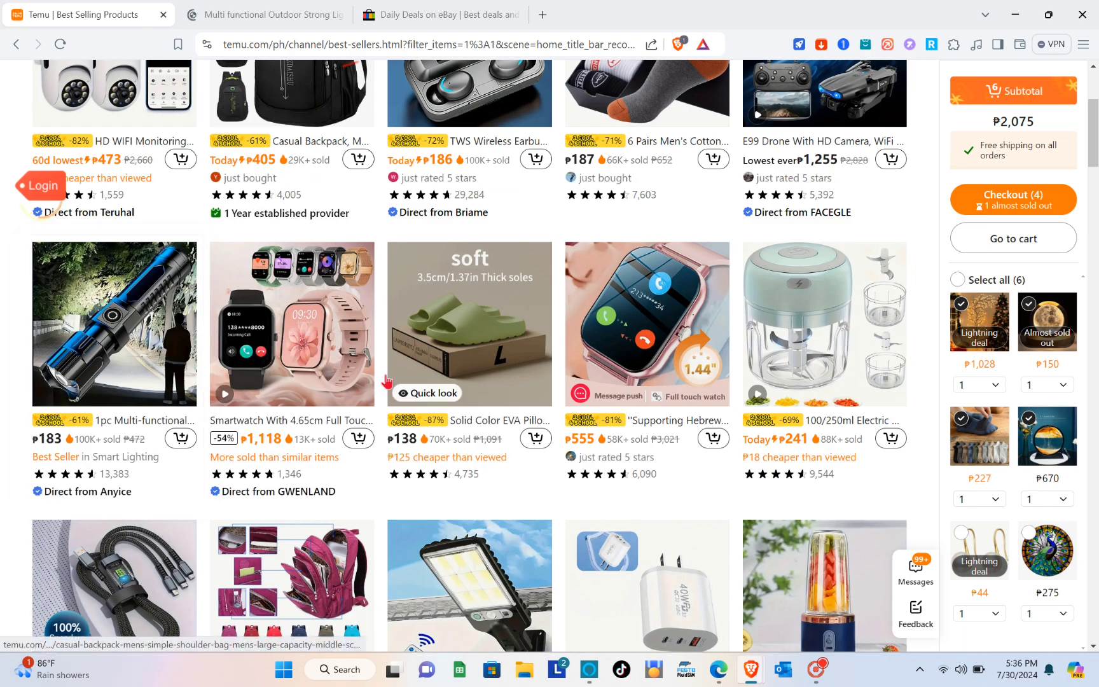
scroll(386, 382, down, 8)
scroll(386, 381, down, 3)
scroll(386, 381, up, 10)
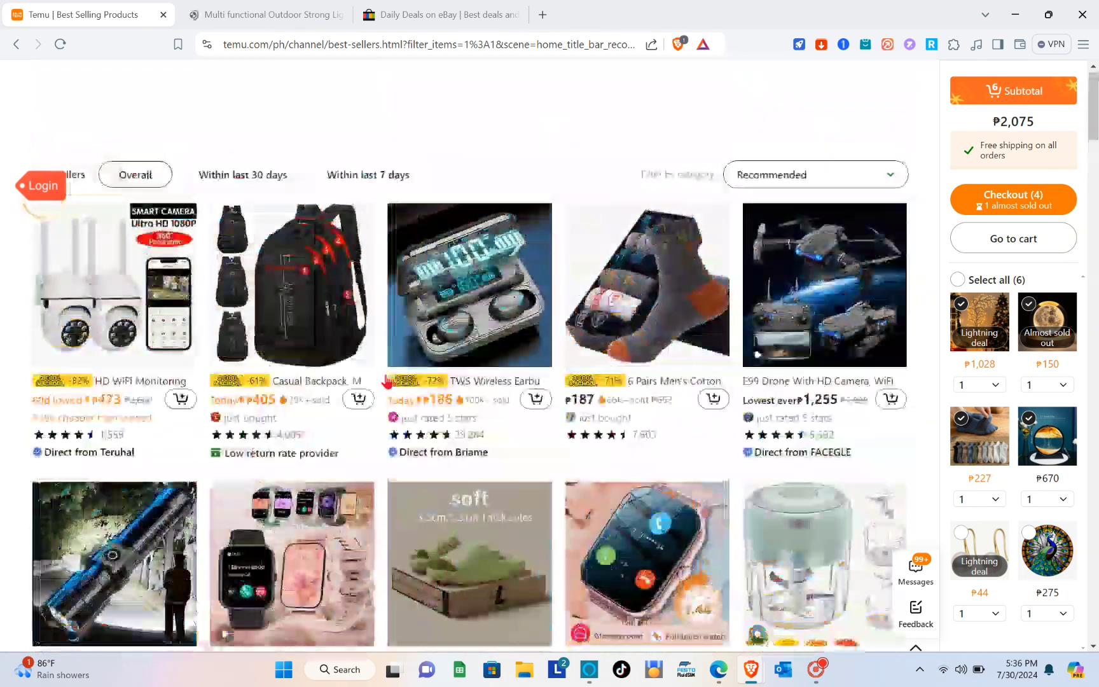
- Open the product page of the 6 Pairs Men's Cotton socks and close the flashlight's page
click(632, 293)
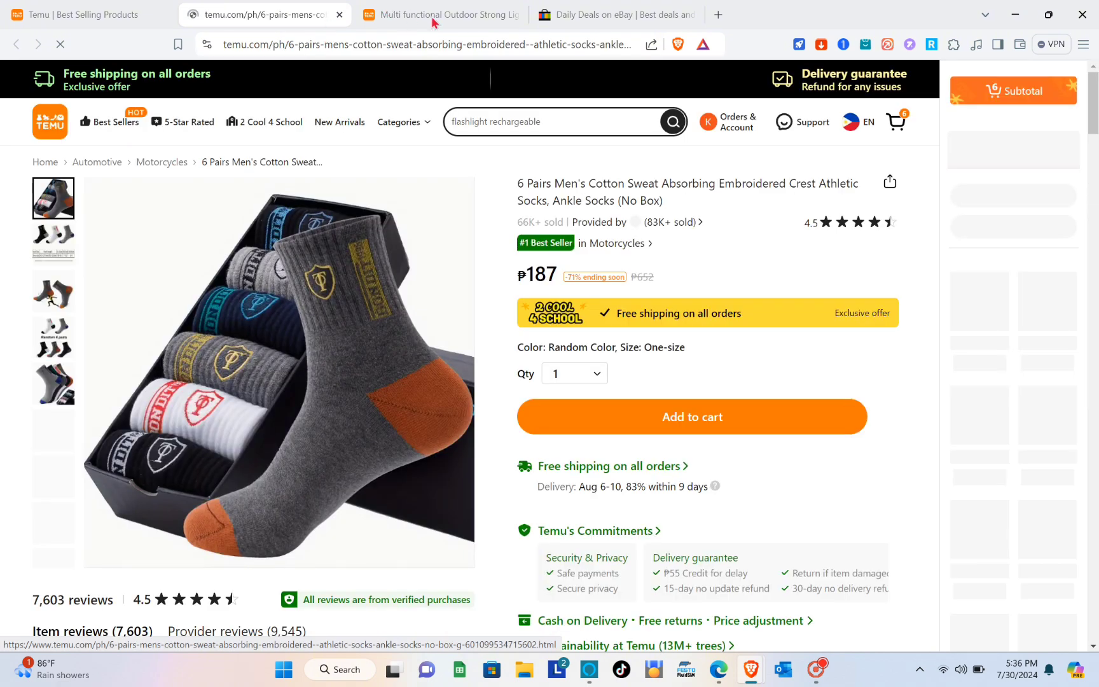
click(516, 14)
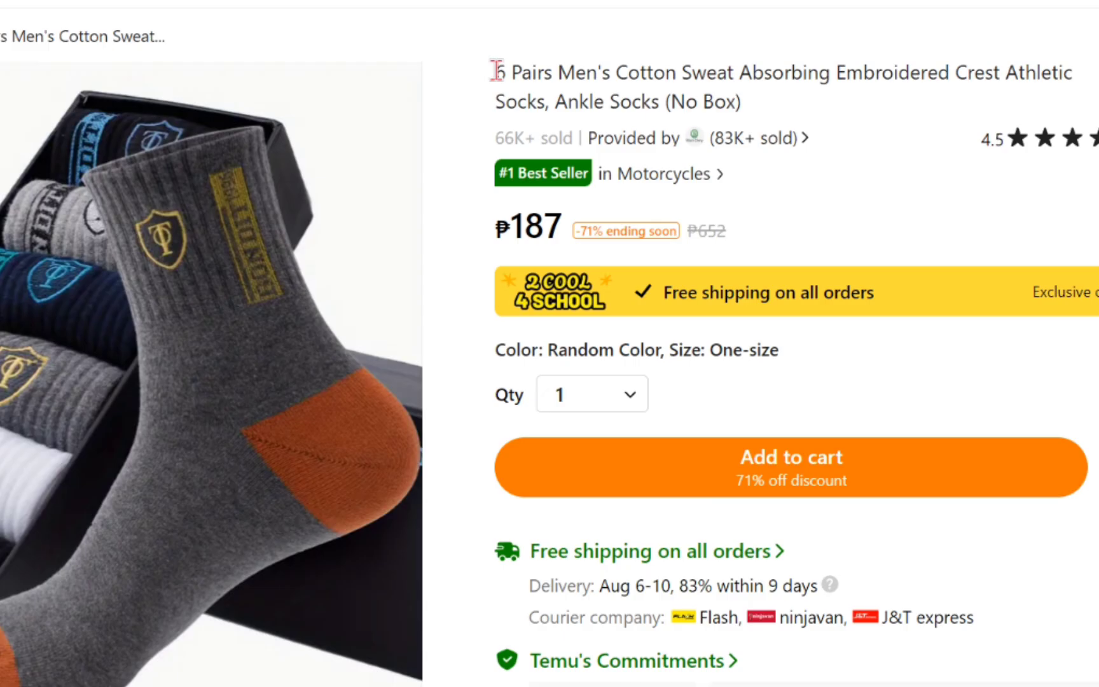
- Examine the socks' product title, price and delivery-time breakdown
drag(518, 182, 676, 199)
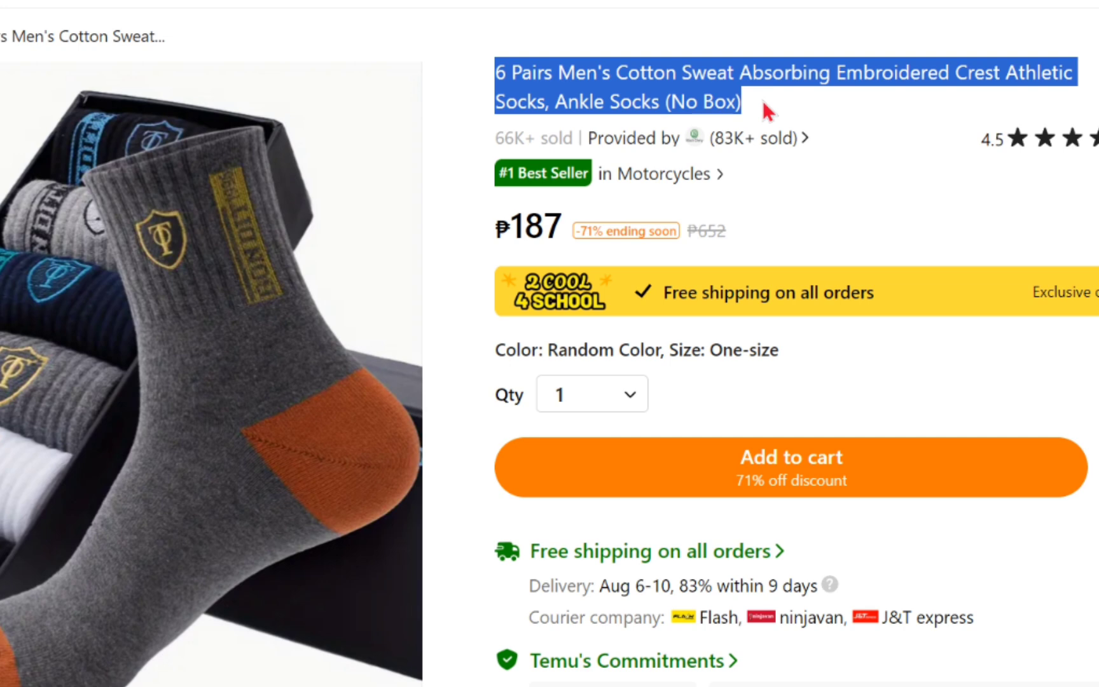
click(763, 100)
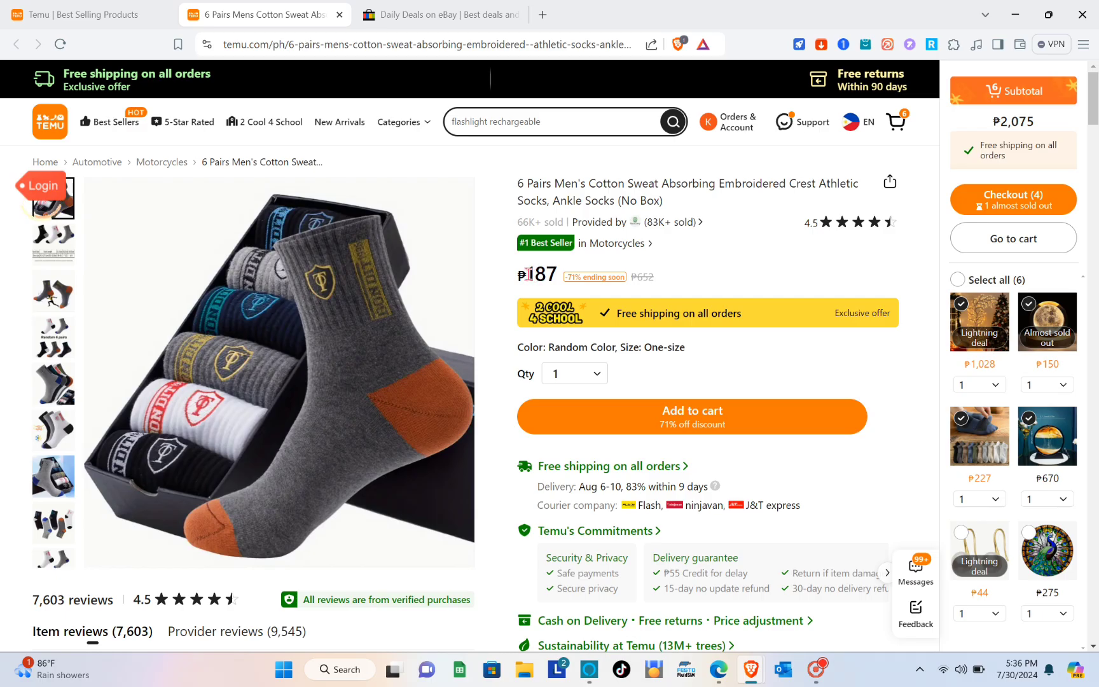
mouse_move(529, 273)
mouse_down()
mouse_move(554, 275)
mouse_move(538, 273)
mouse_move(545, 267)
mouse_up()
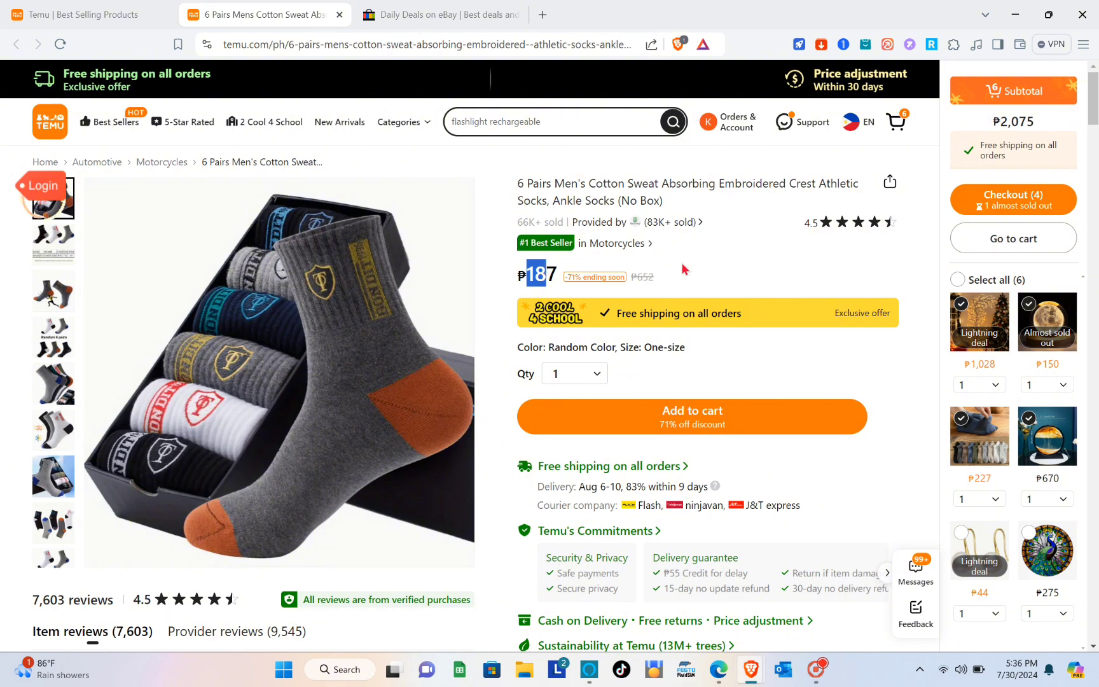
click(735, 261)
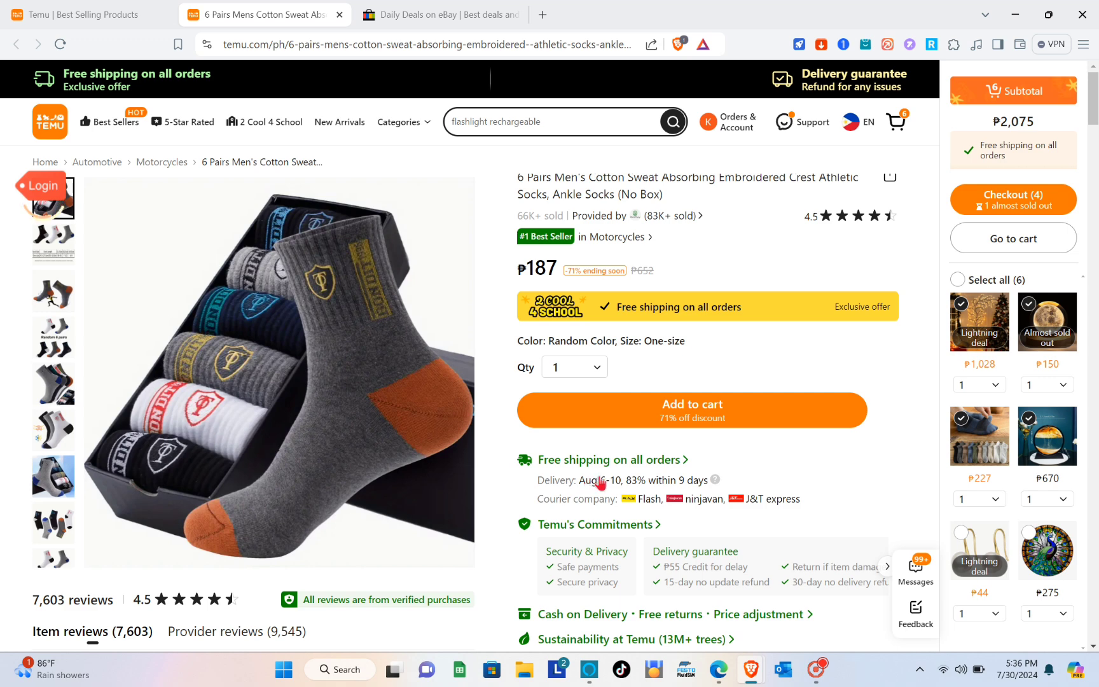
mouse_move(715, 482)
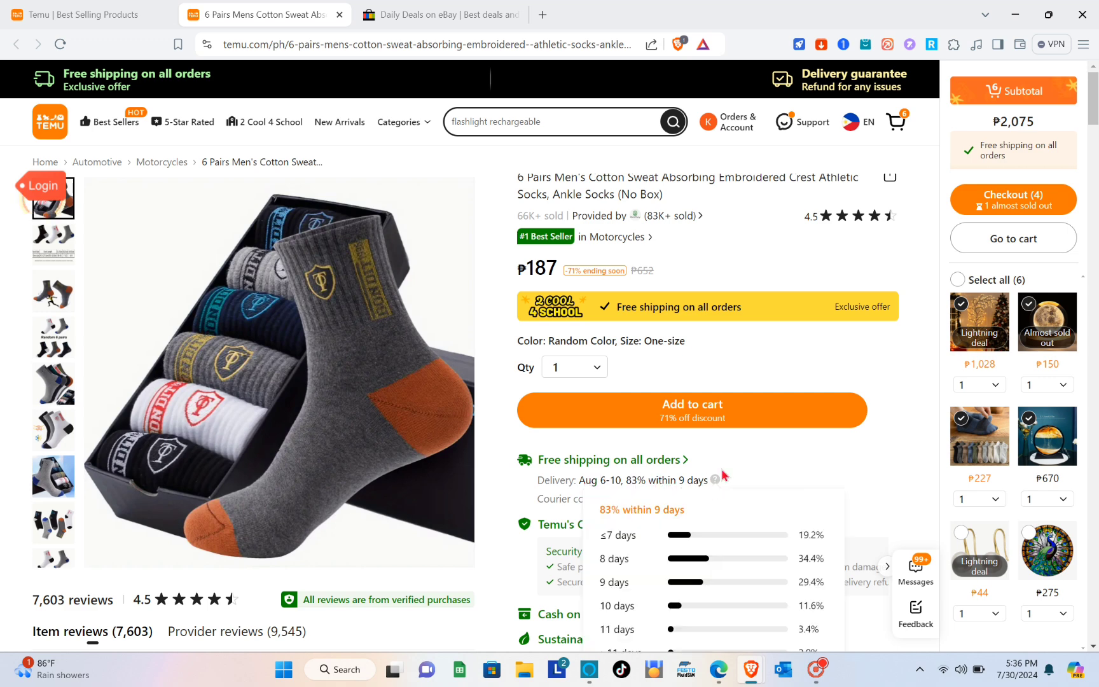
triple_click(649, 499)
click(743, 438)
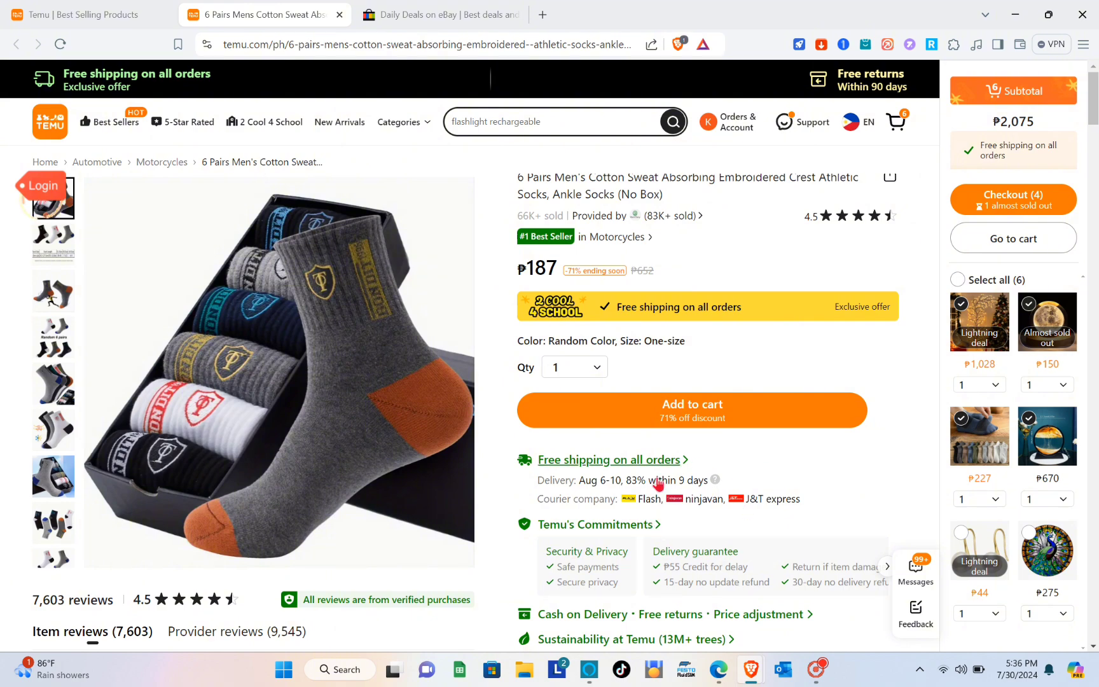
- Look through the socks' customer reviews, seller and product details, and save the item
scroll(649, 492, down, 2)
scroll(649, 492, down, 3)
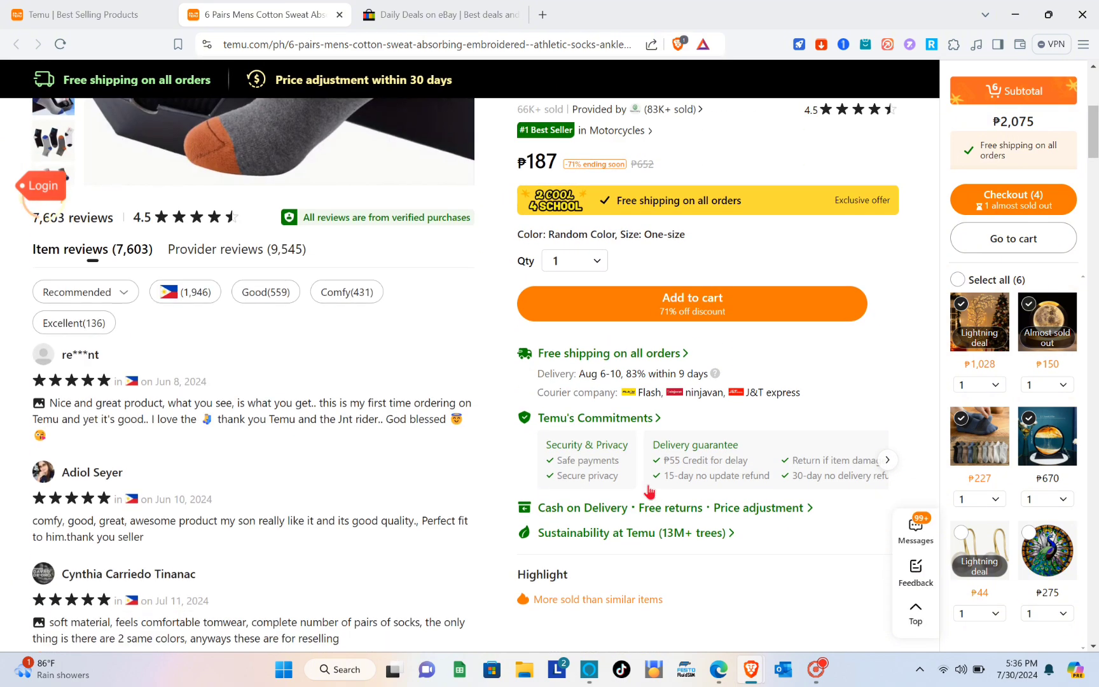
scroll(444, 385, up, 5)
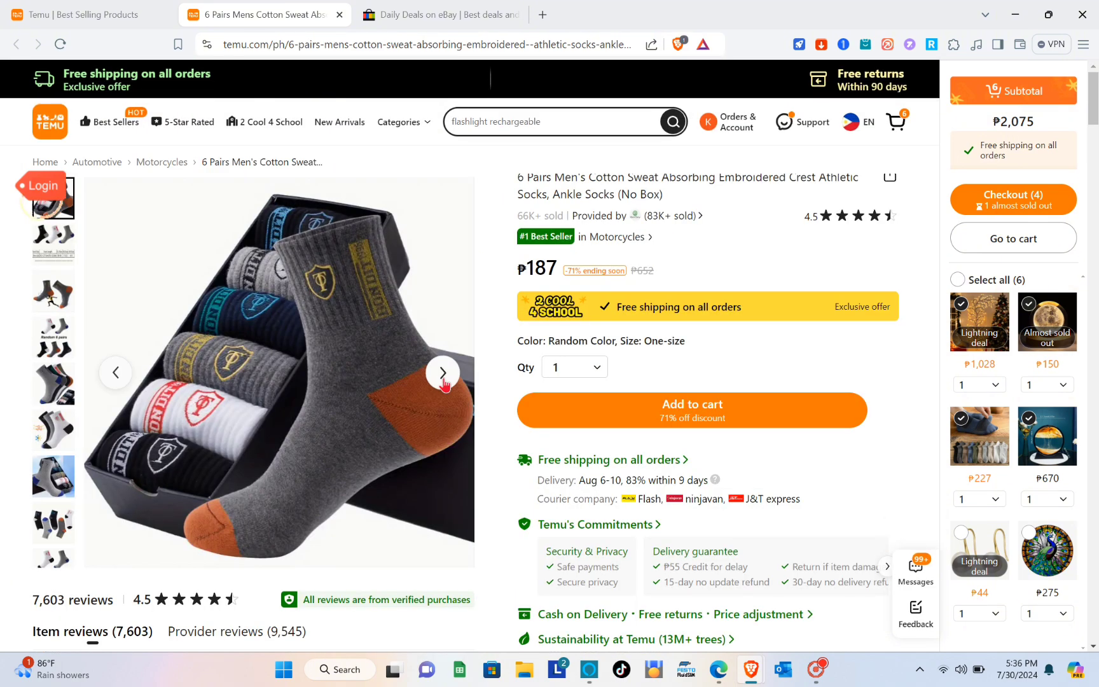
scroll(245, 375, down, 2)
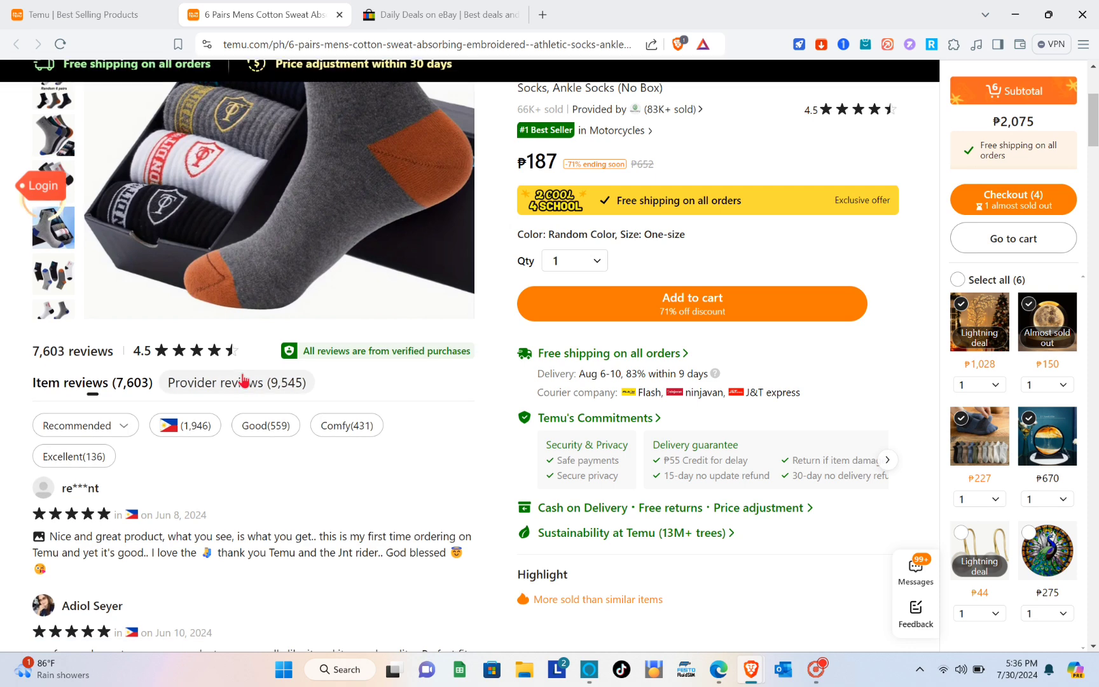
scroll(245, 380, down, 8)
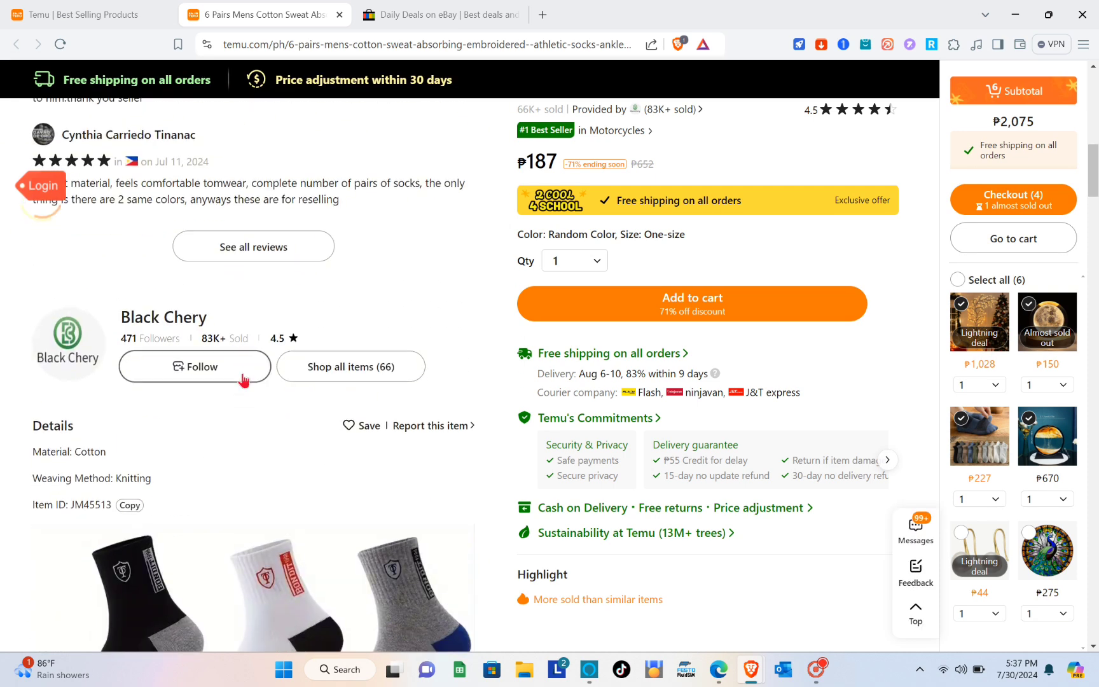
scroll(244, 379, down, 1)
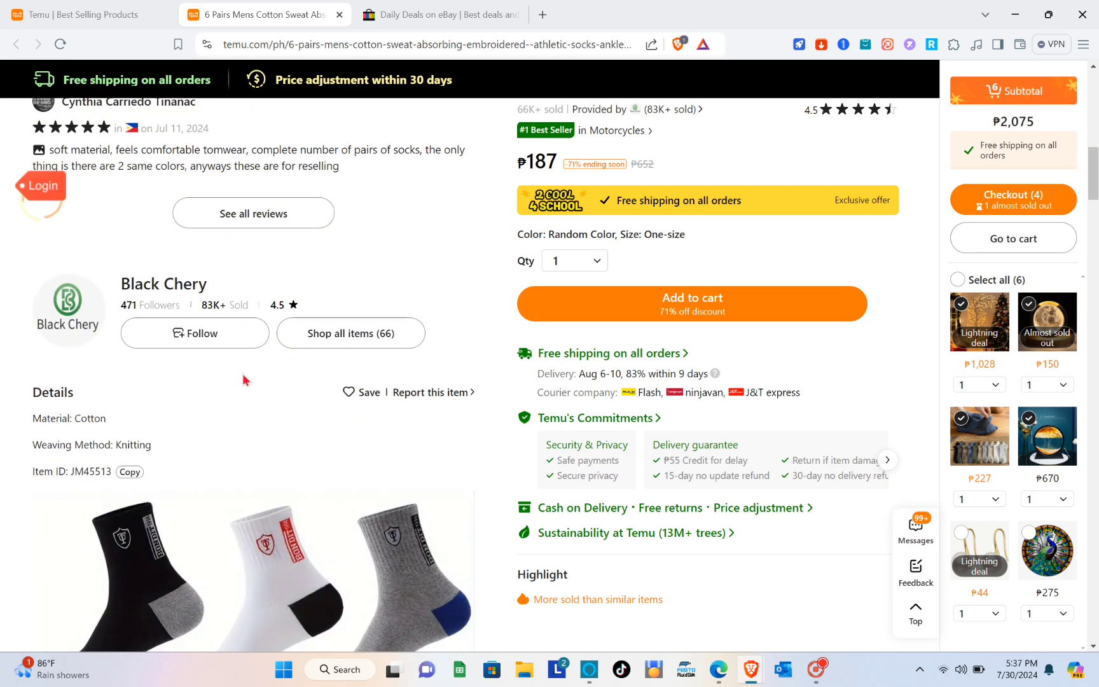
click(350, 394)
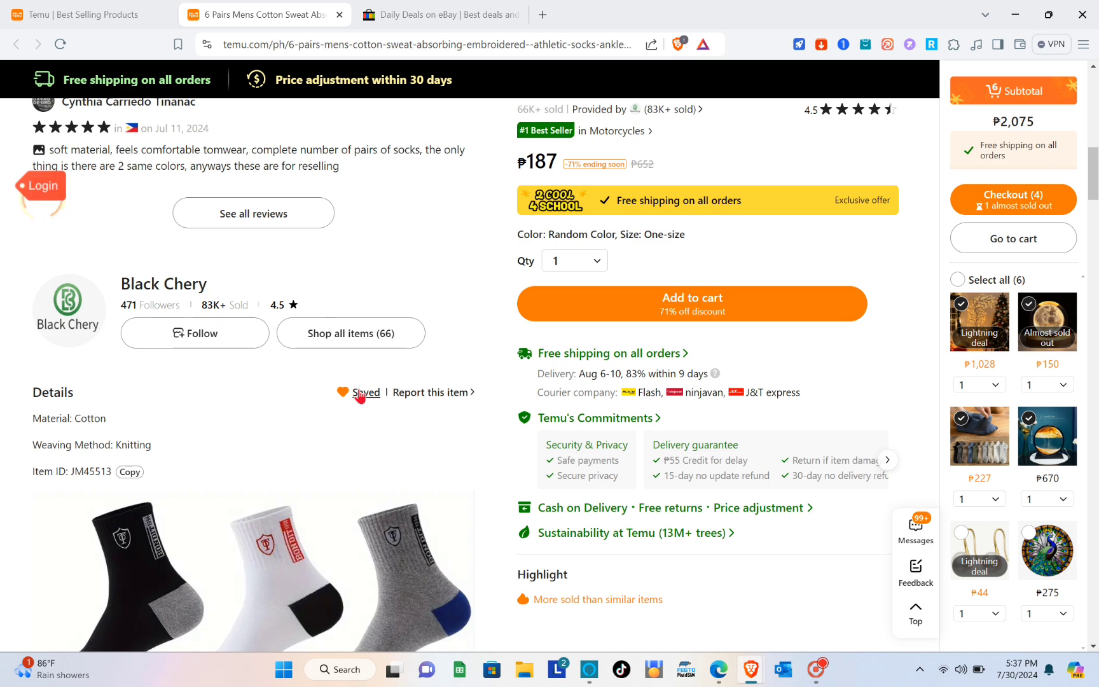
scroll(360, 394, up, 10)
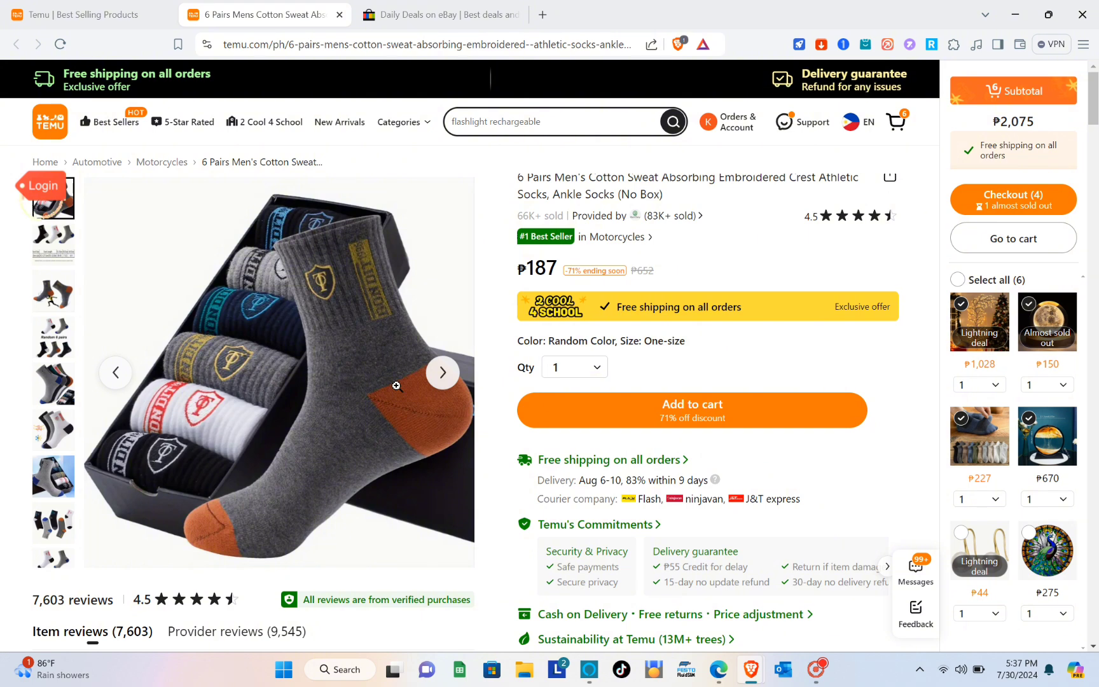
- Switch to eBay, open its selling page and start listing a new item
click(503, 7)
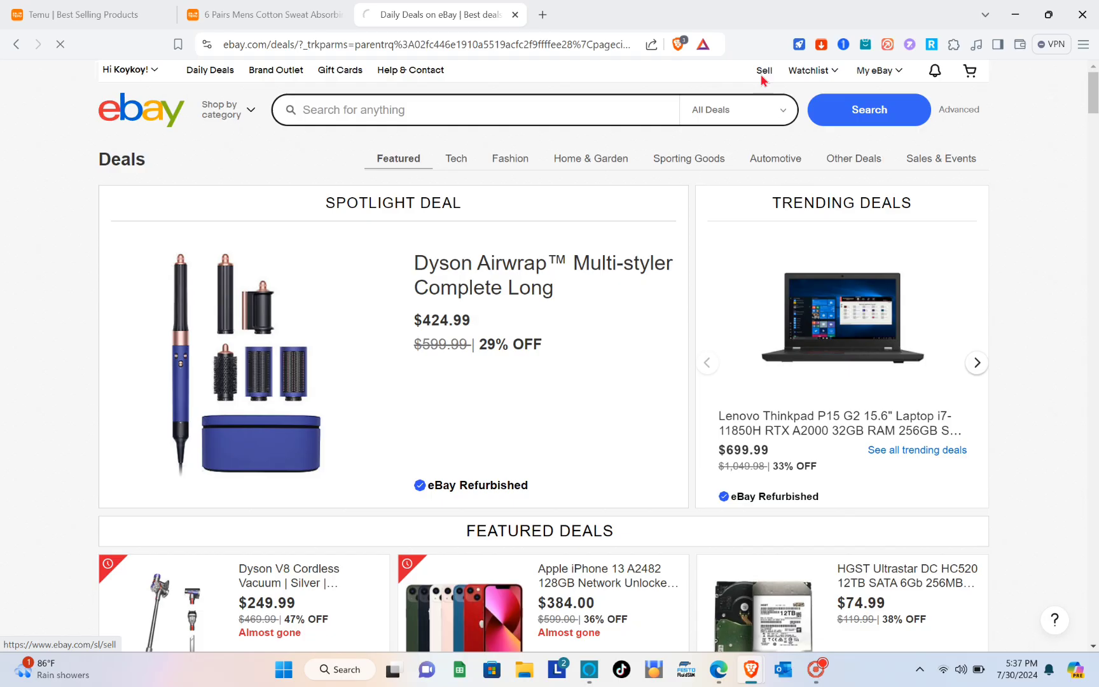
click(777, 130)
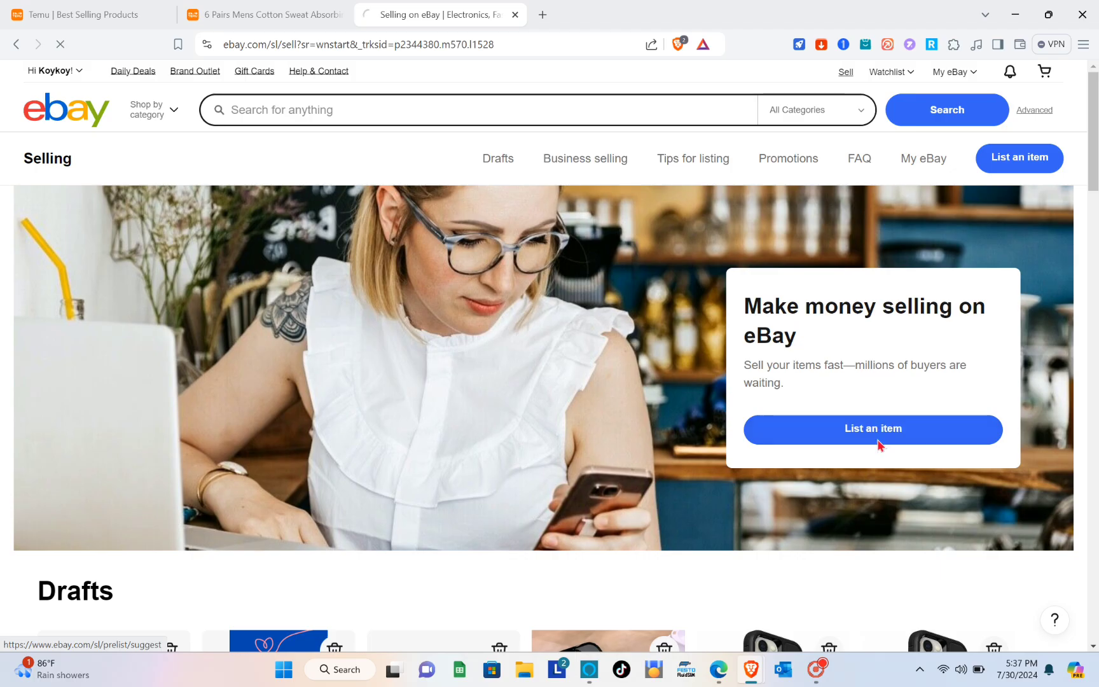
click(779, 482)
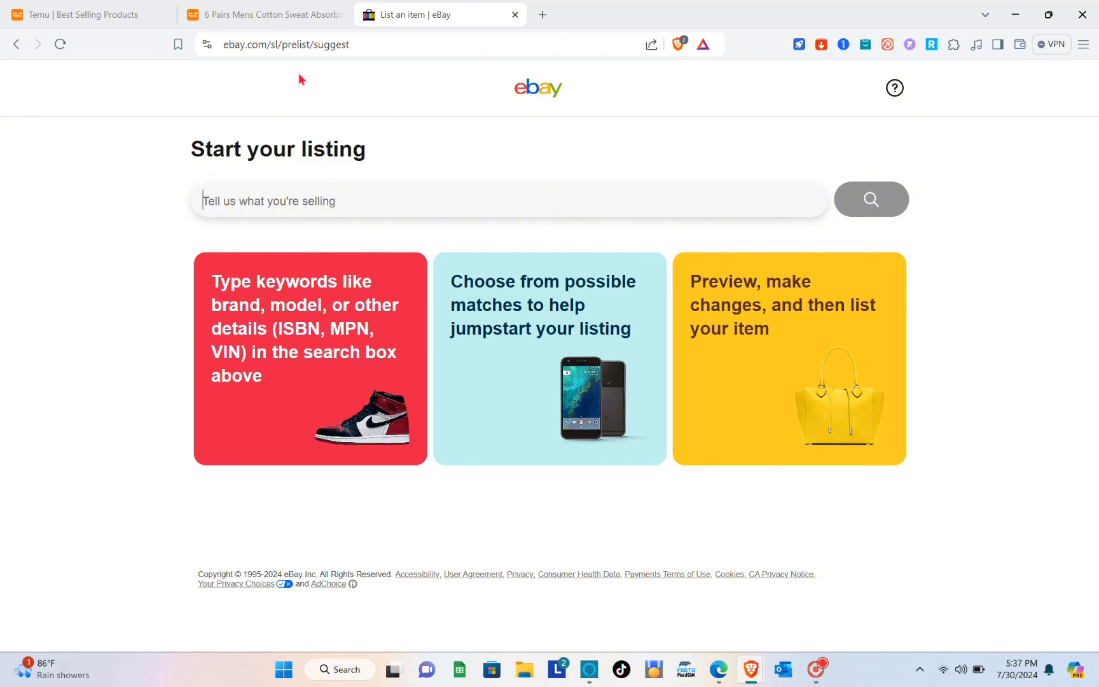
- Copy the socks' title from Temu and search eBay's listing form for "Pairs Men's Cotton Sweat Absorbing Embroidered Crest Athletic Socks, Ankle Socks"
click(271, 24)
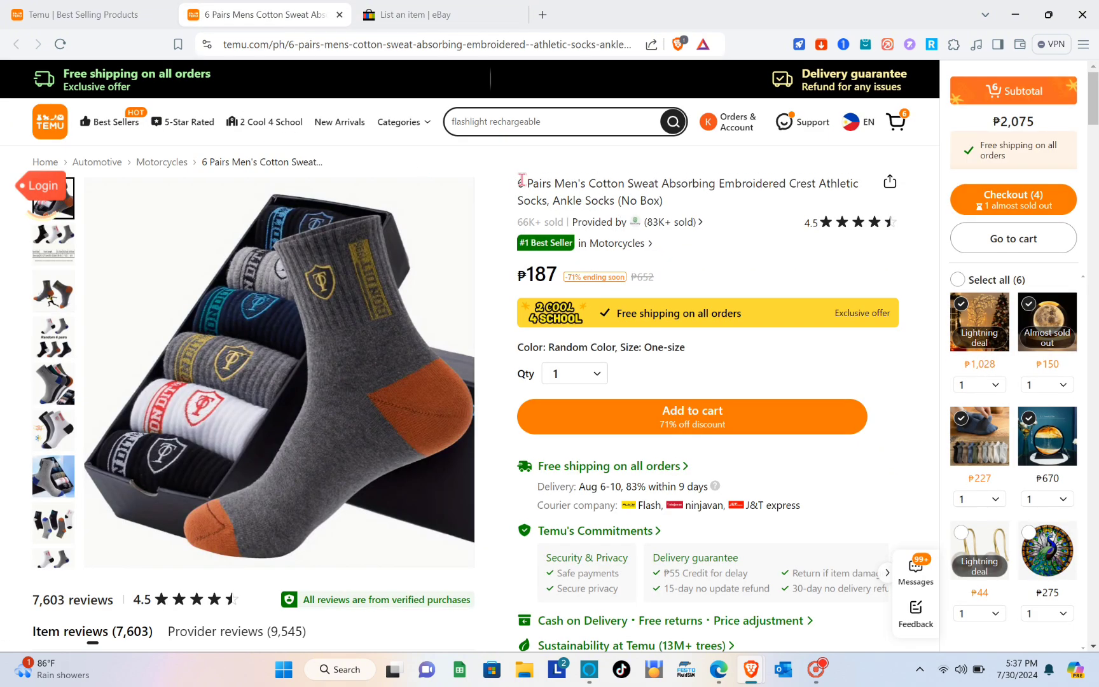
drag(528, 182, 613, 197)
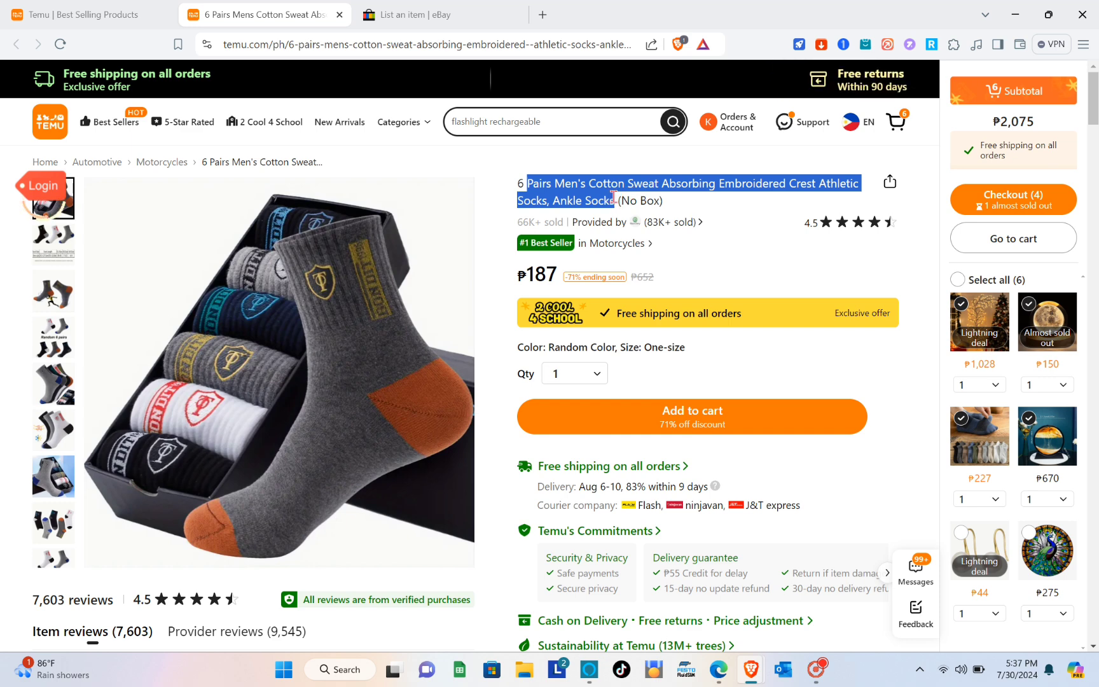
click(403, 6)
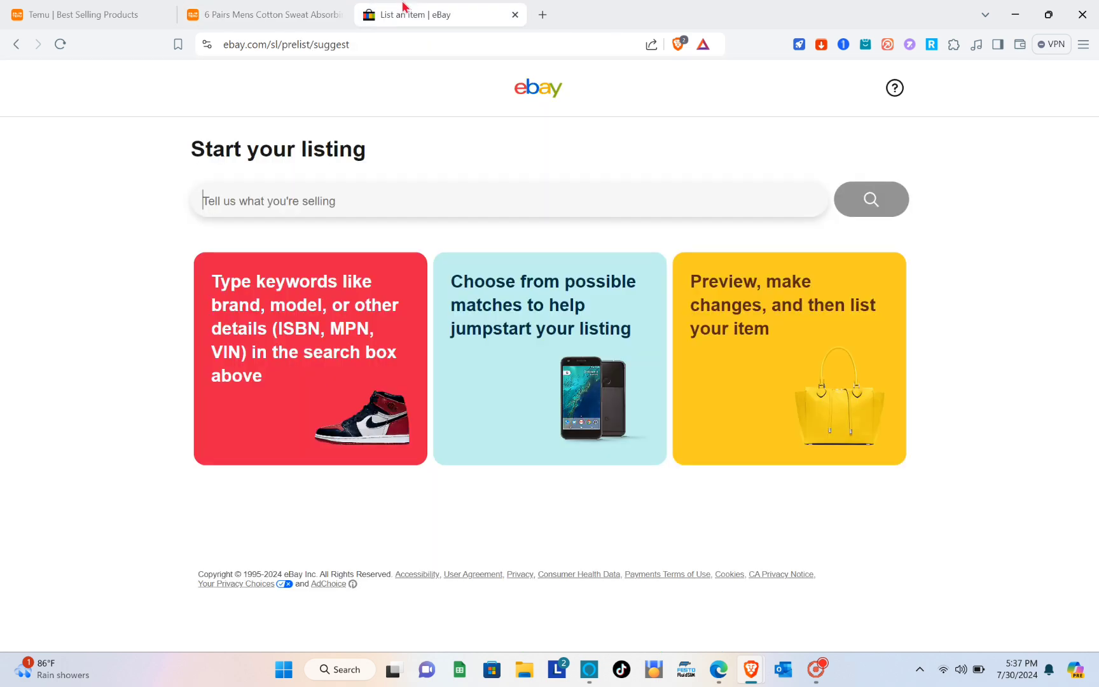
text(6 Pairs Mens Cotton Sweat Absorbing Embroidered Crest Athletic Socks, Ankle Socks)
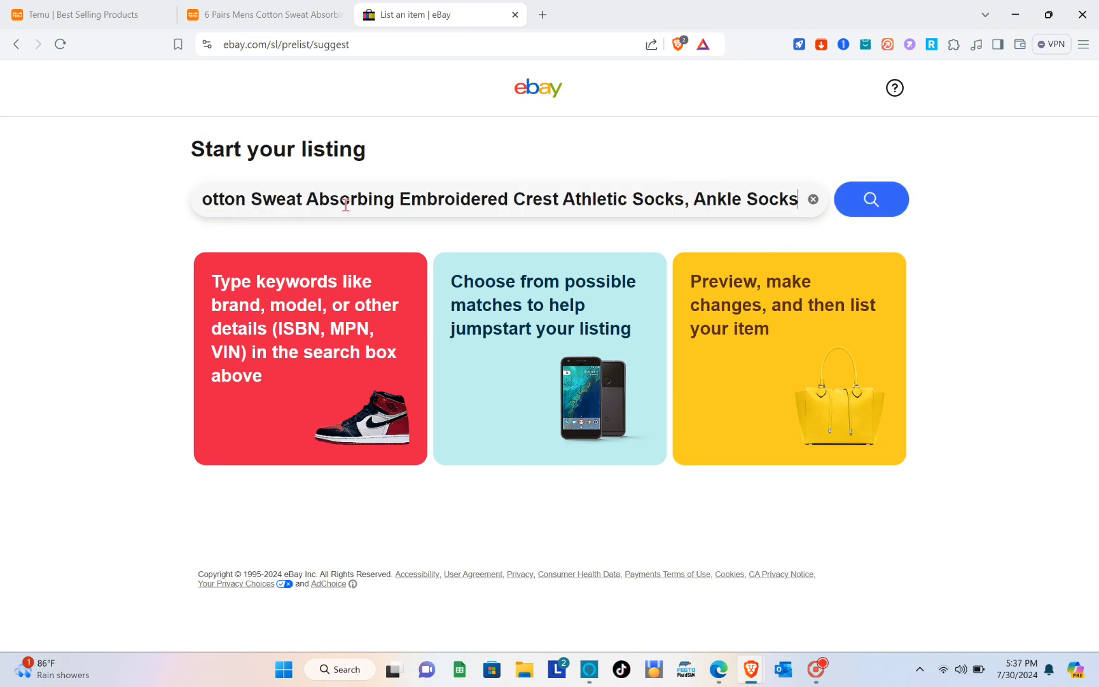
click(877, 197)
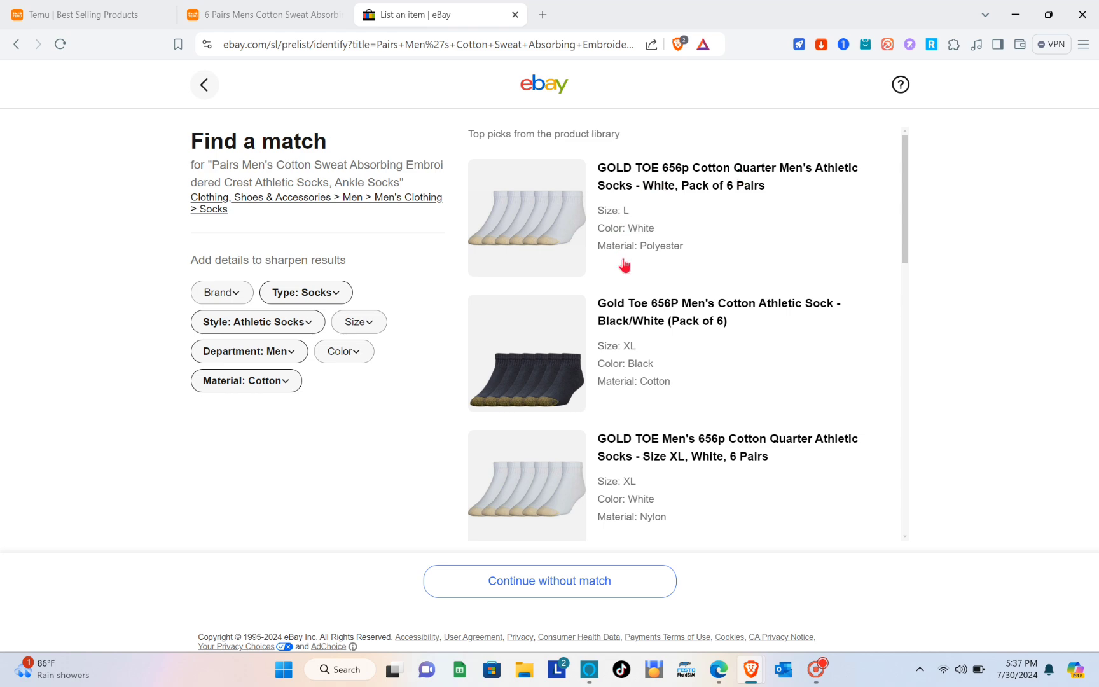
- Review the suggested matches, continue without a match and start the listing with the condition New with tags
scroll(638, 292, down, 8)
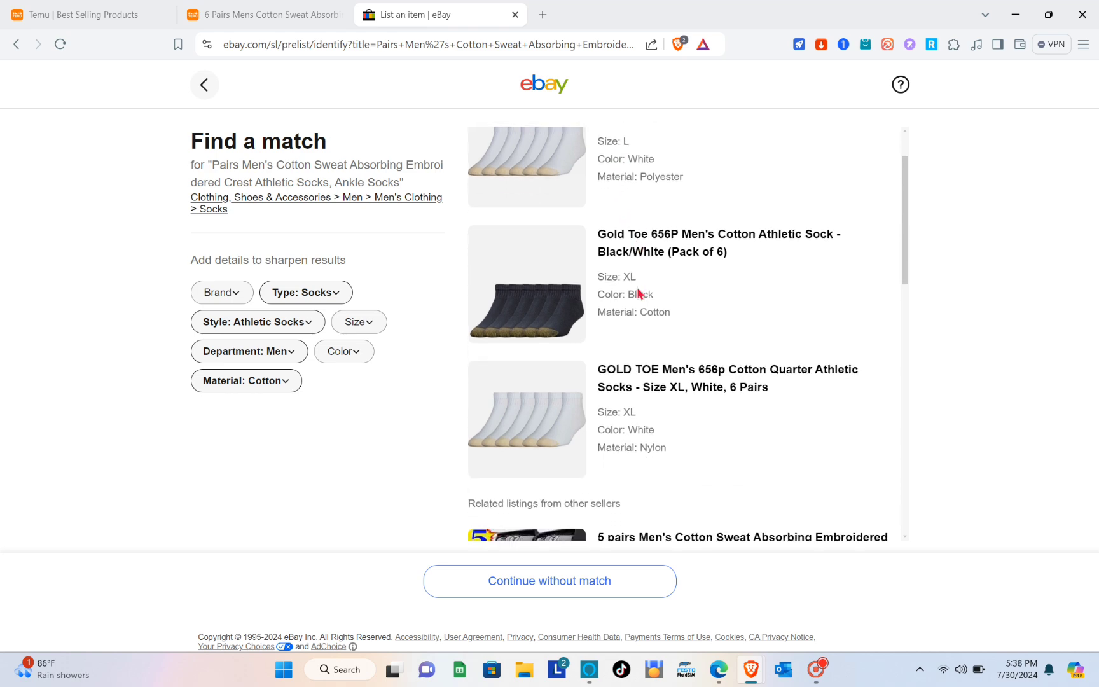
scroll(638, 292, down, 3)
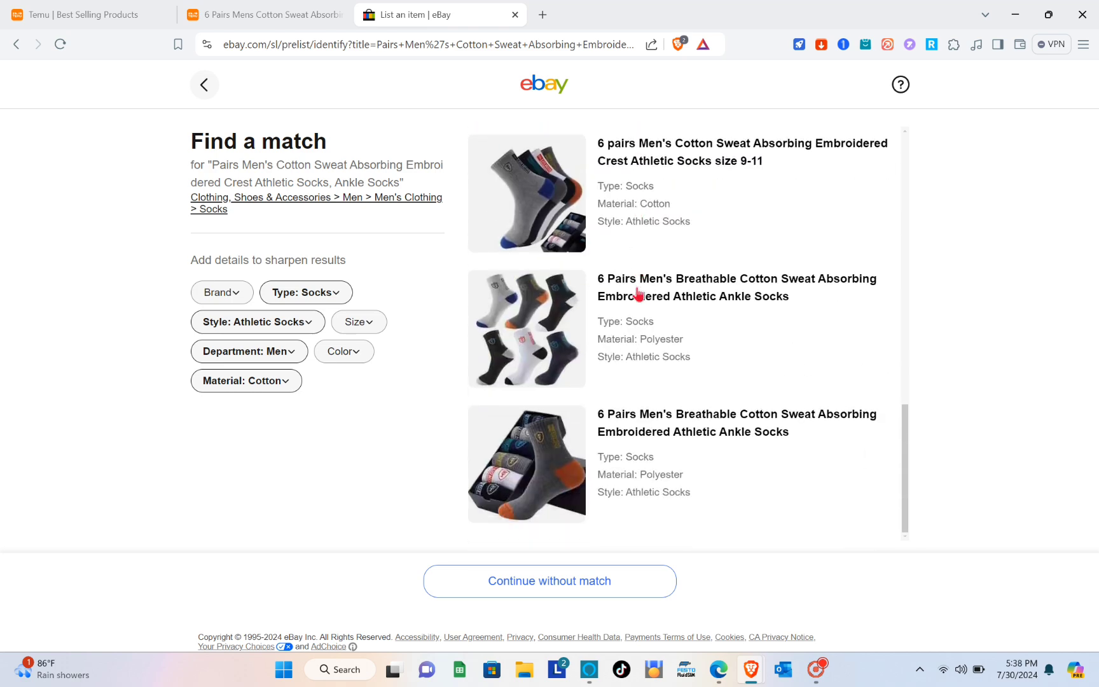
scroll(638, 293, up, 10)
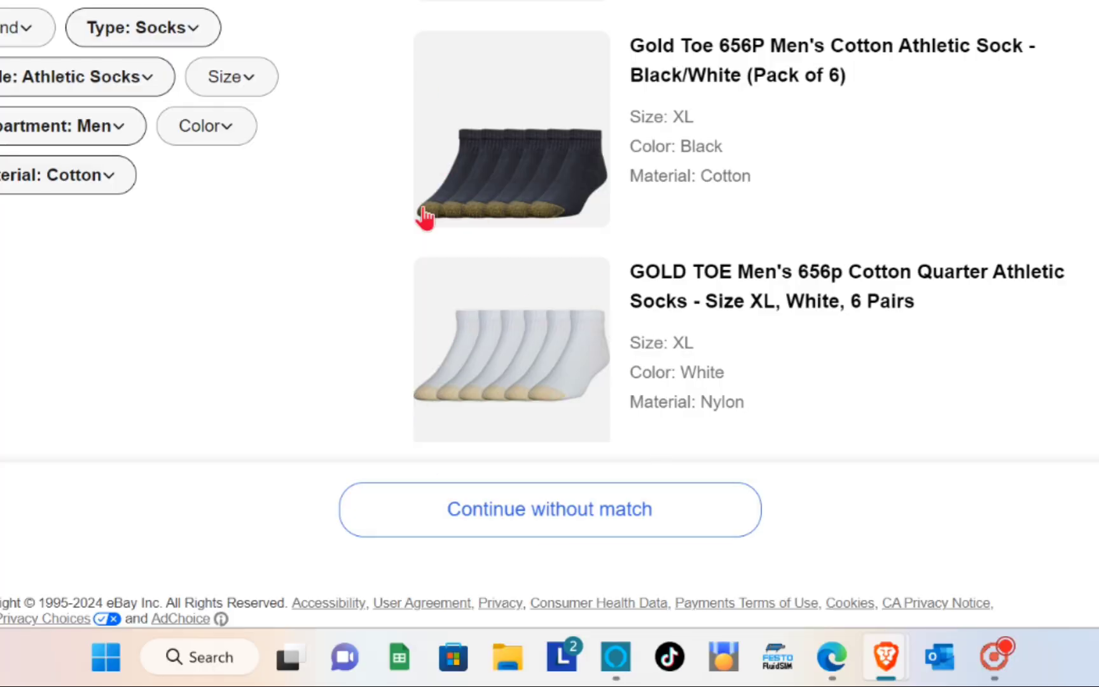
click(545, 507)
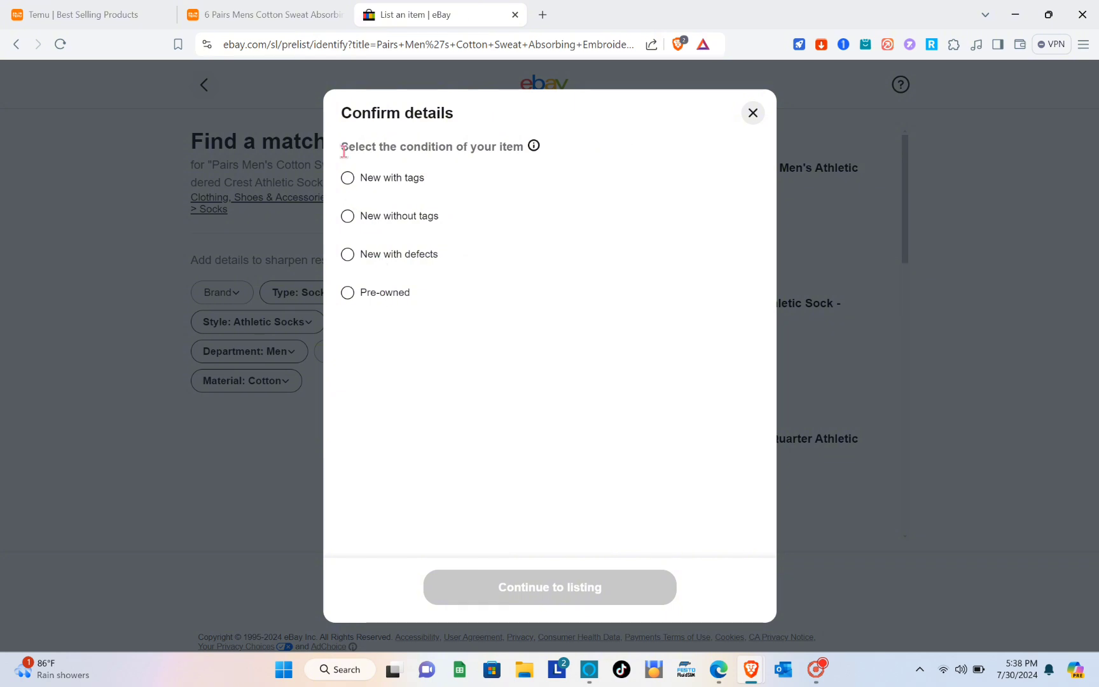
click(348, 178)
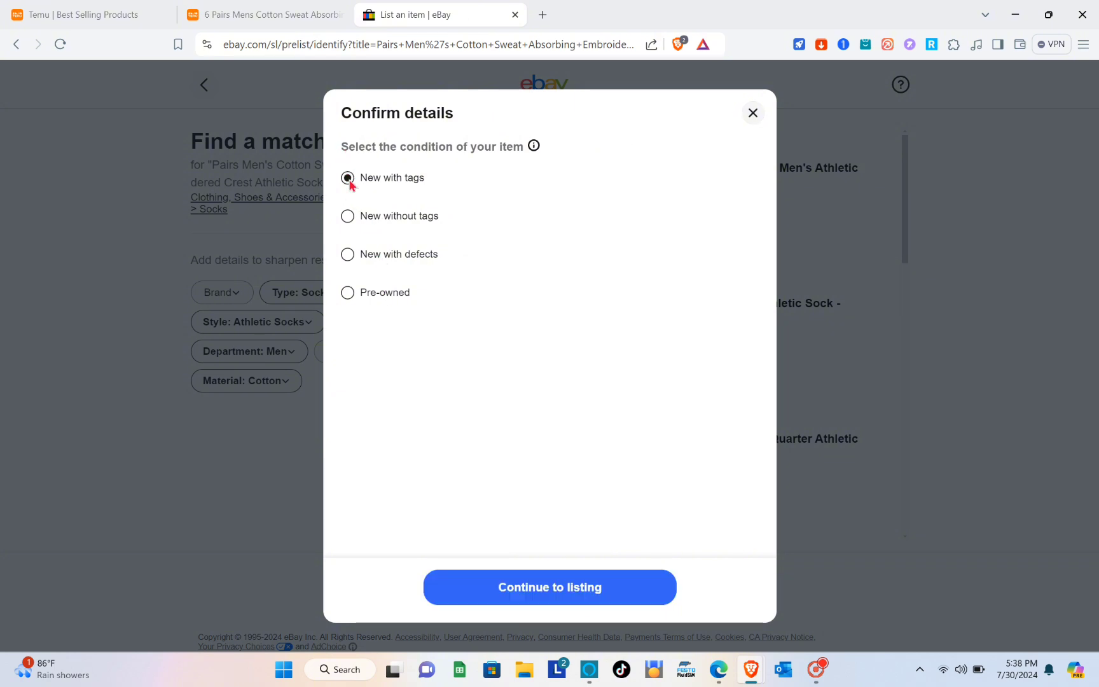
click(550, 587)
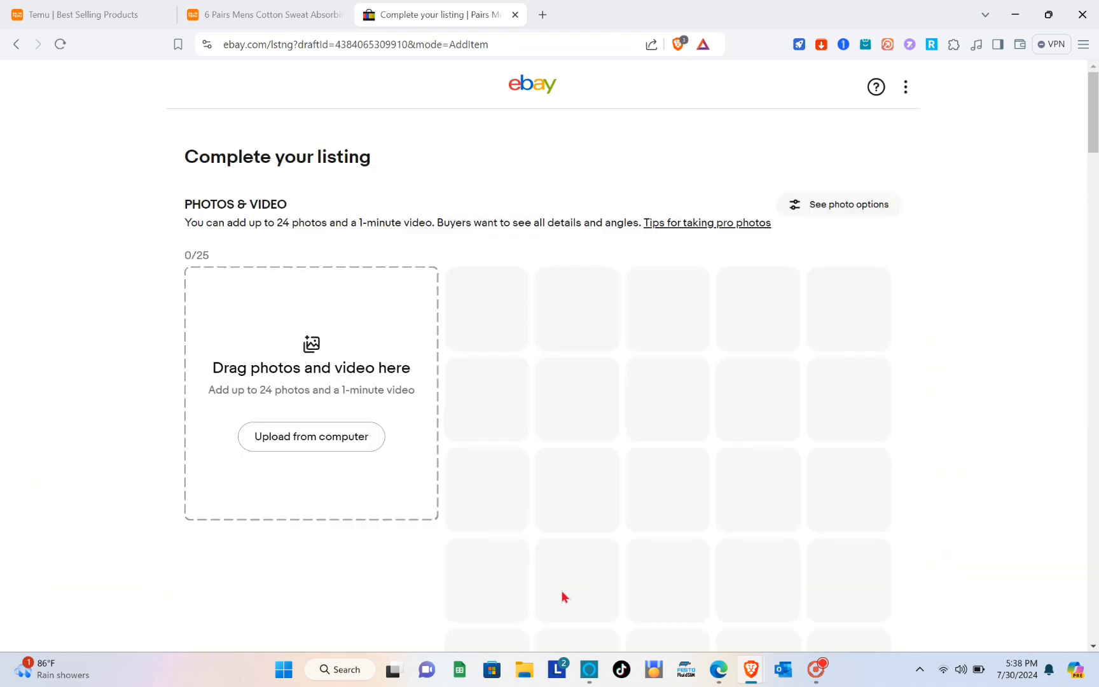
- Switch to the Temu product page and save the main photo of the boxed socks in the JULY folder
scroll(561, 597, down, 4)
scroll(553, 585, up, 4)
click(264, 9)
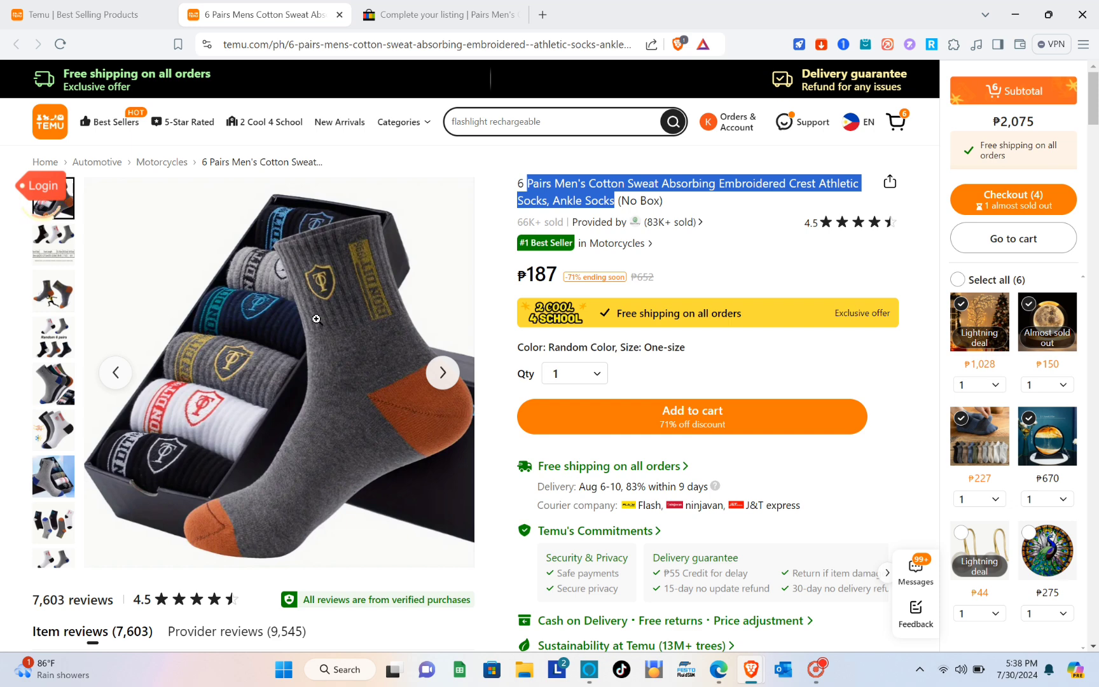
scroll(316, 319, down, 4)
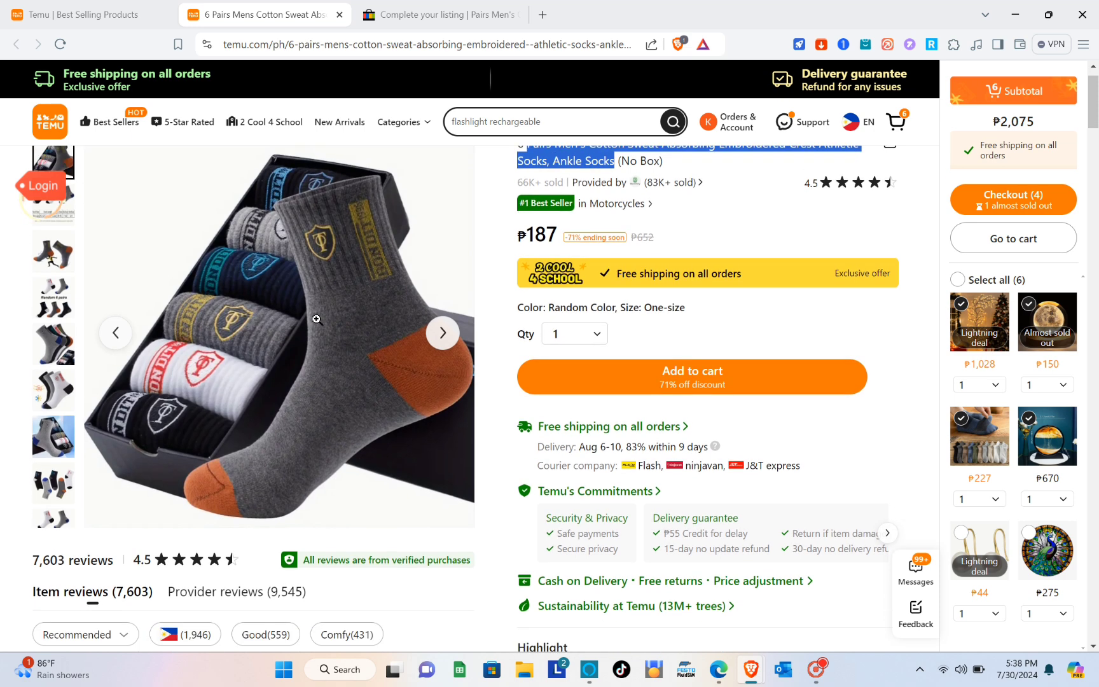
scroll(317, 324, up, 4)
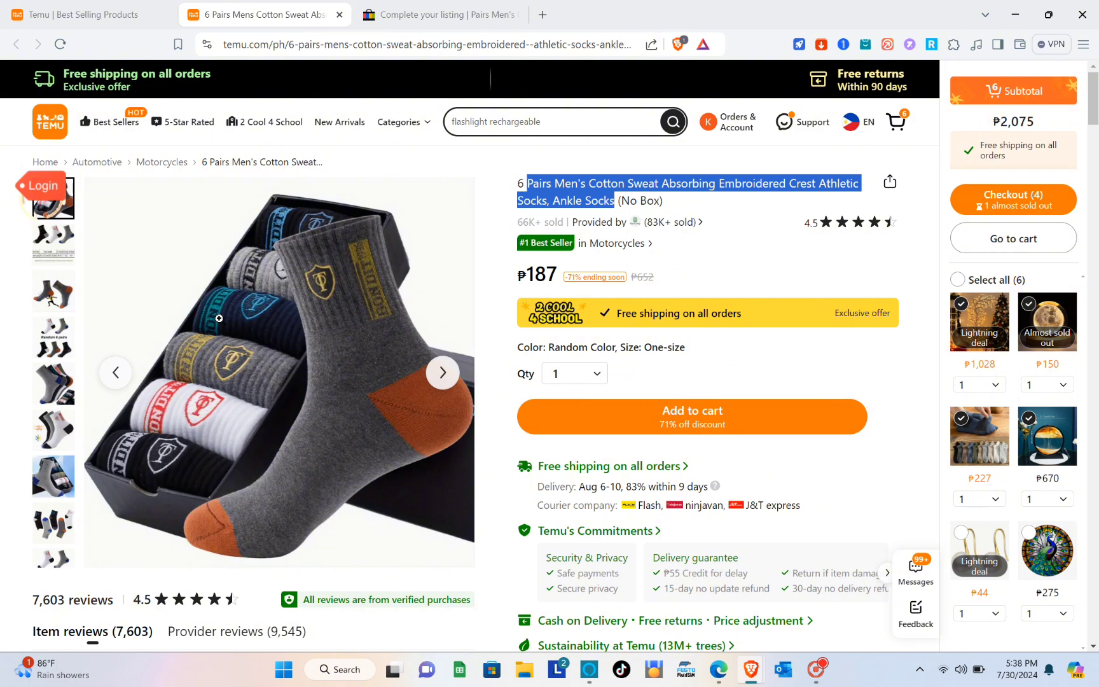
right_click(218, 318)
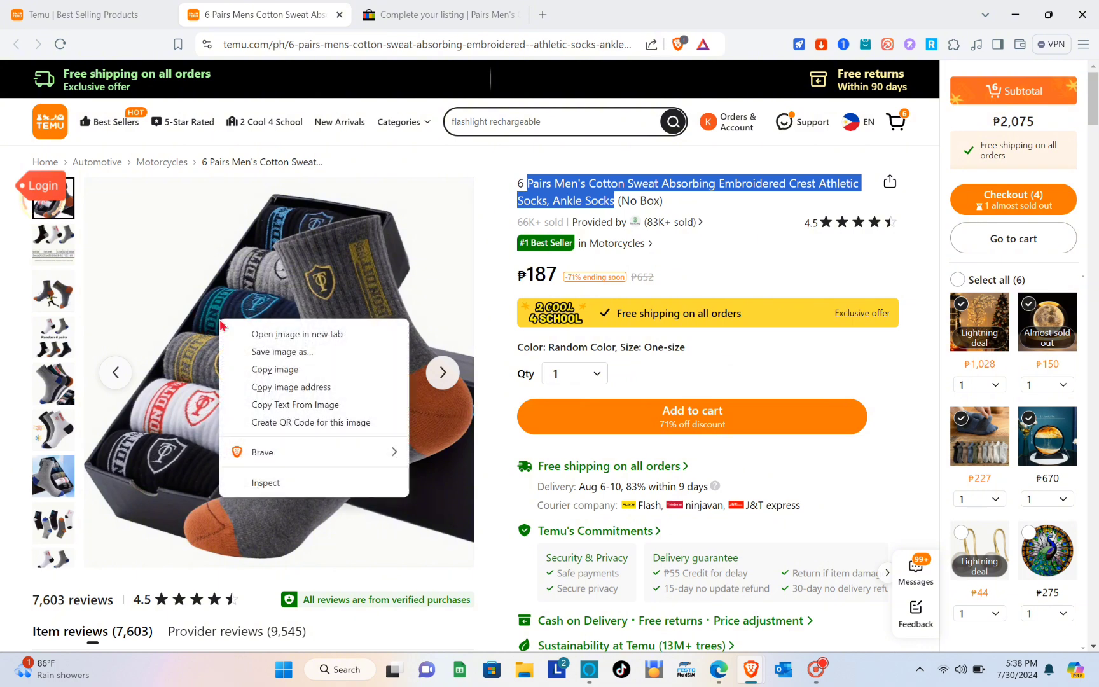
click(318, 359)
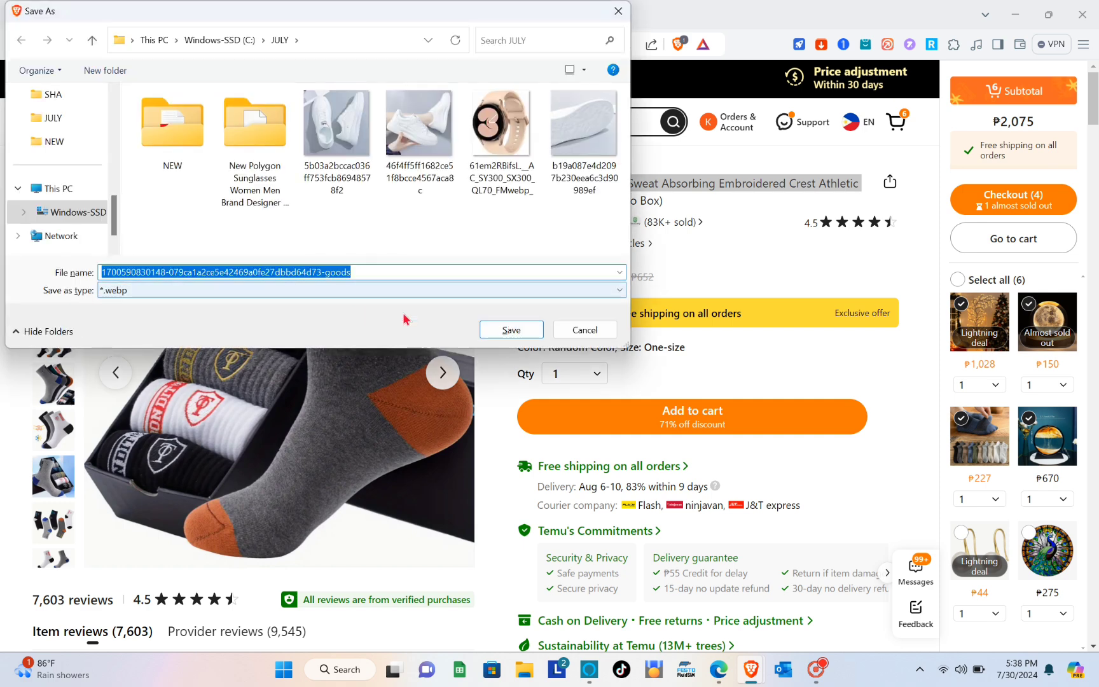
click(509, 330)
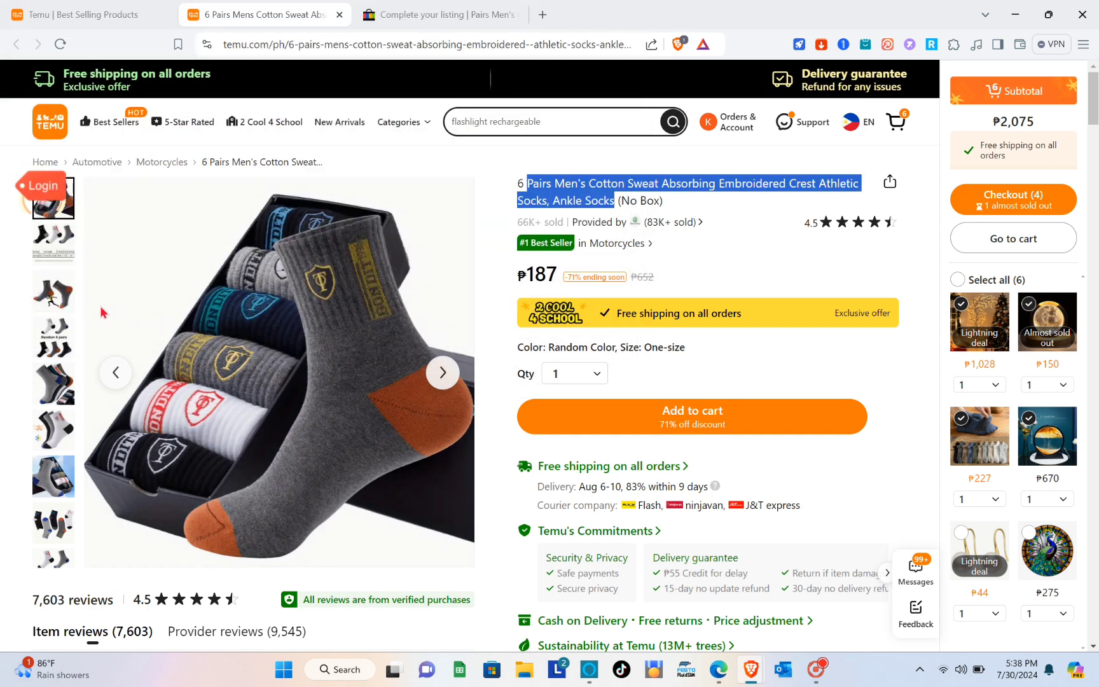
- Save the product photo of two grey socks with the running man in the JULY folder
click(56, 289)
right_click(259, 350)
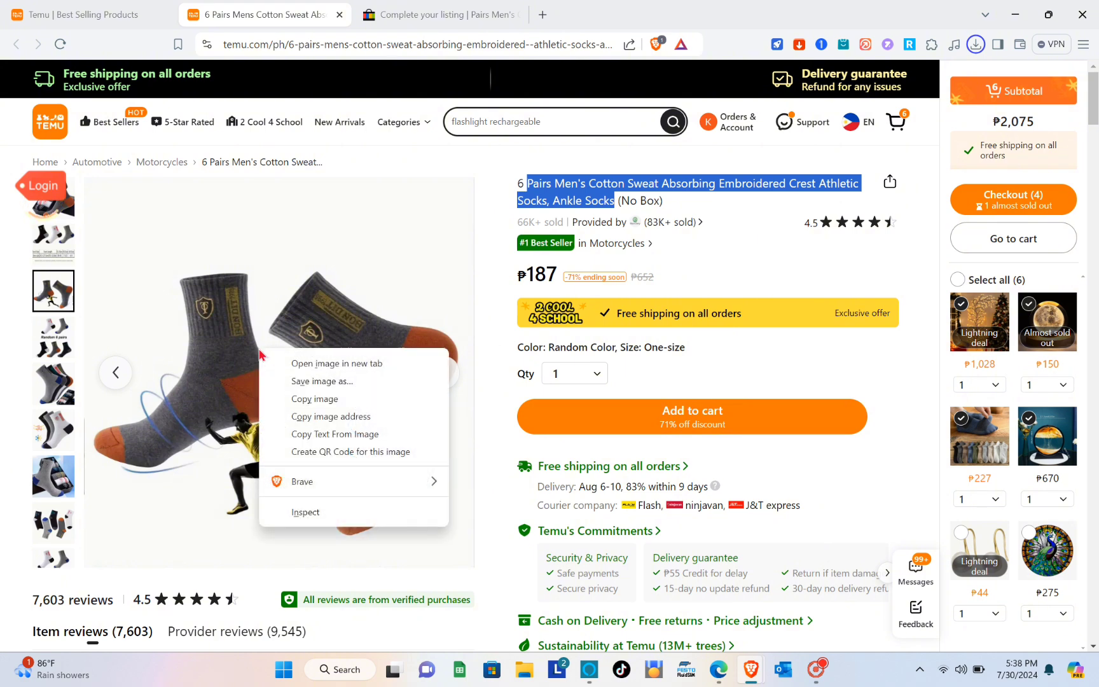
click(309, 382)
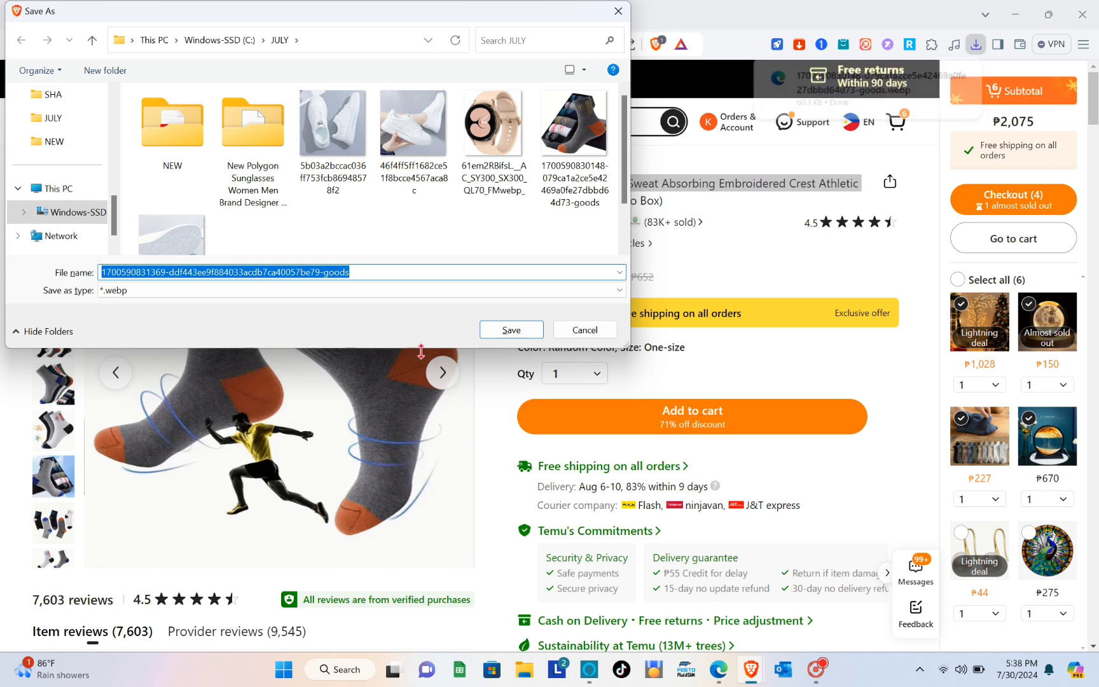
click(503, 335)
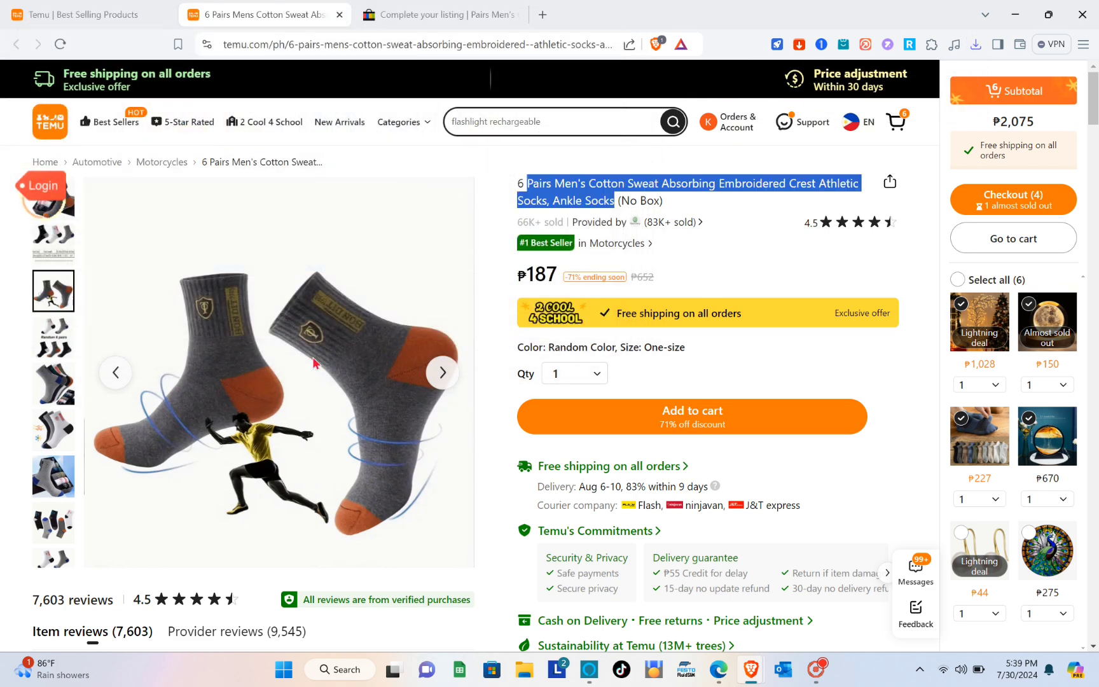
- Save the product photo showing five socks in different colours side by side in the JULY folder
mouse_move(46, 448)
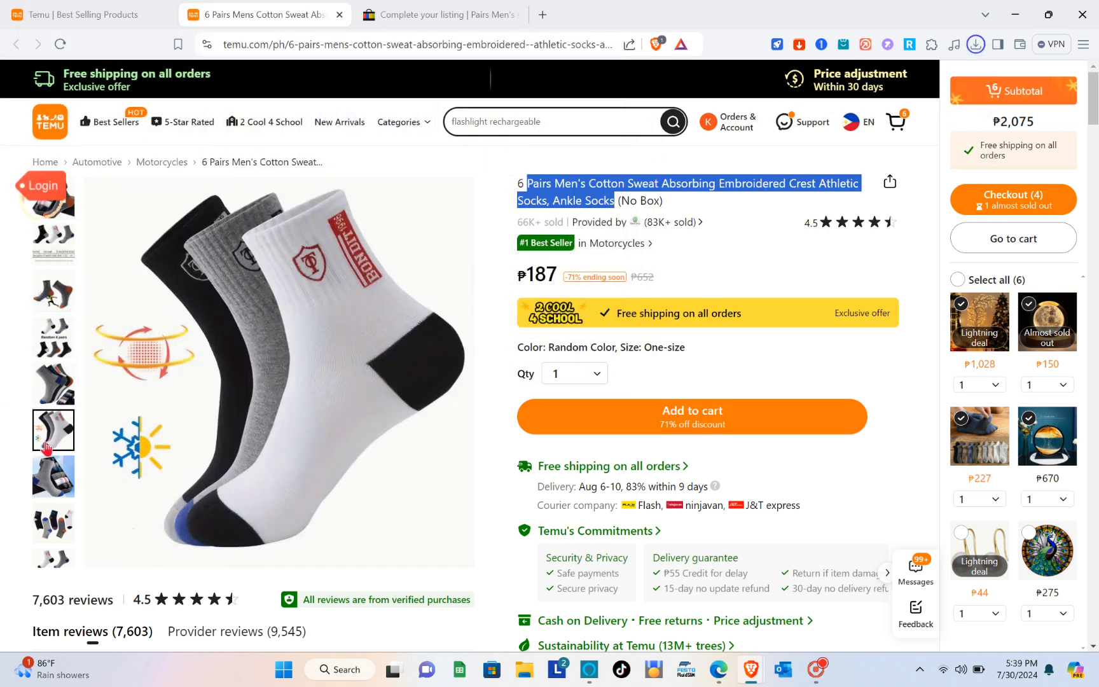
mouse_move(50, 522)
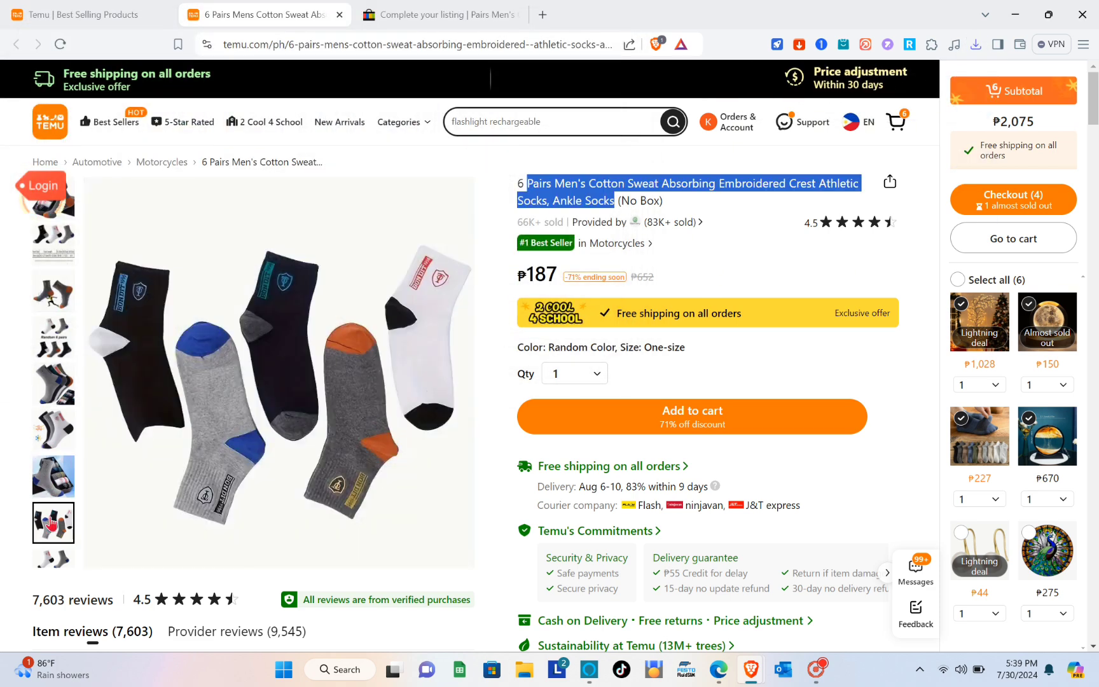
right_click(204, 407)
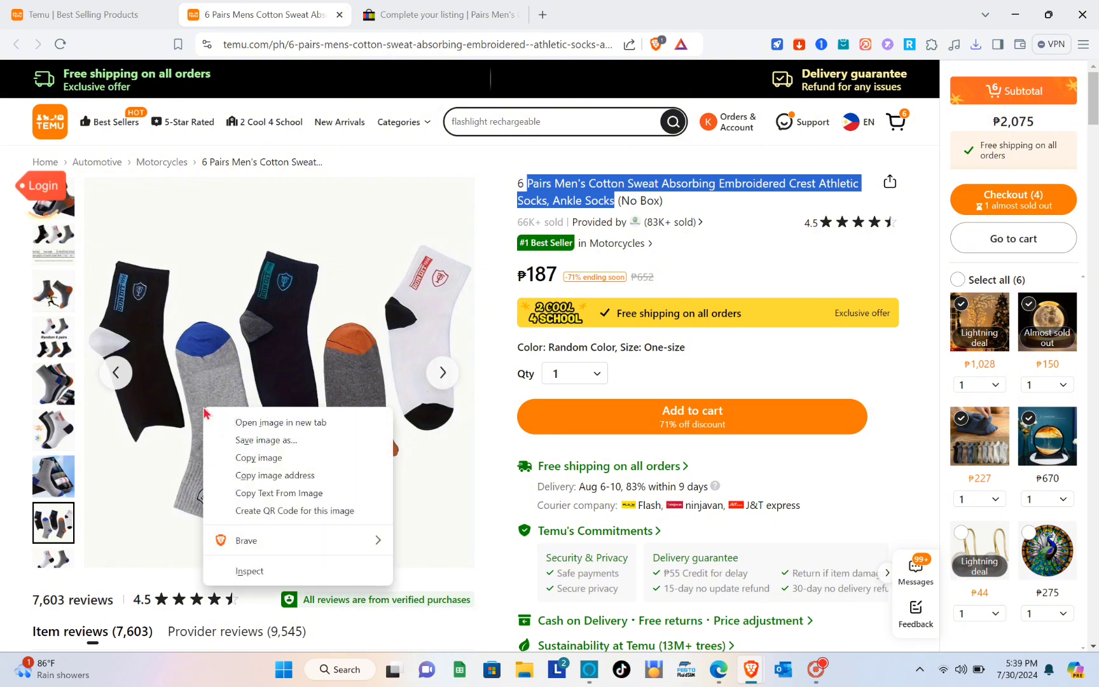
click(261, 446)
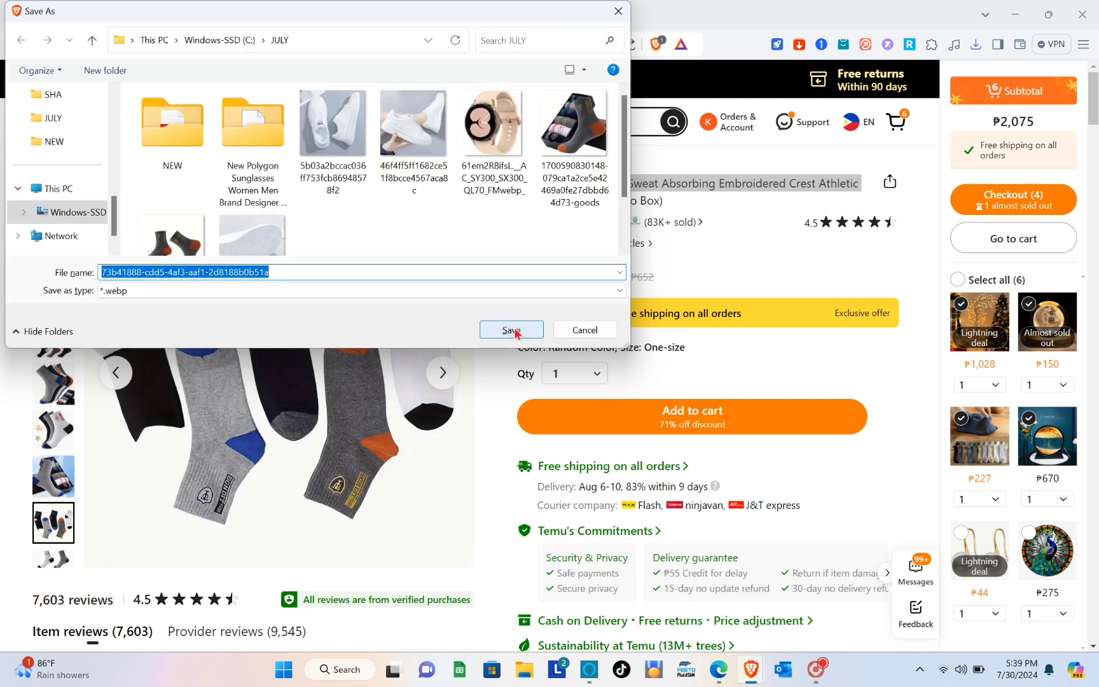
click(515, 330)
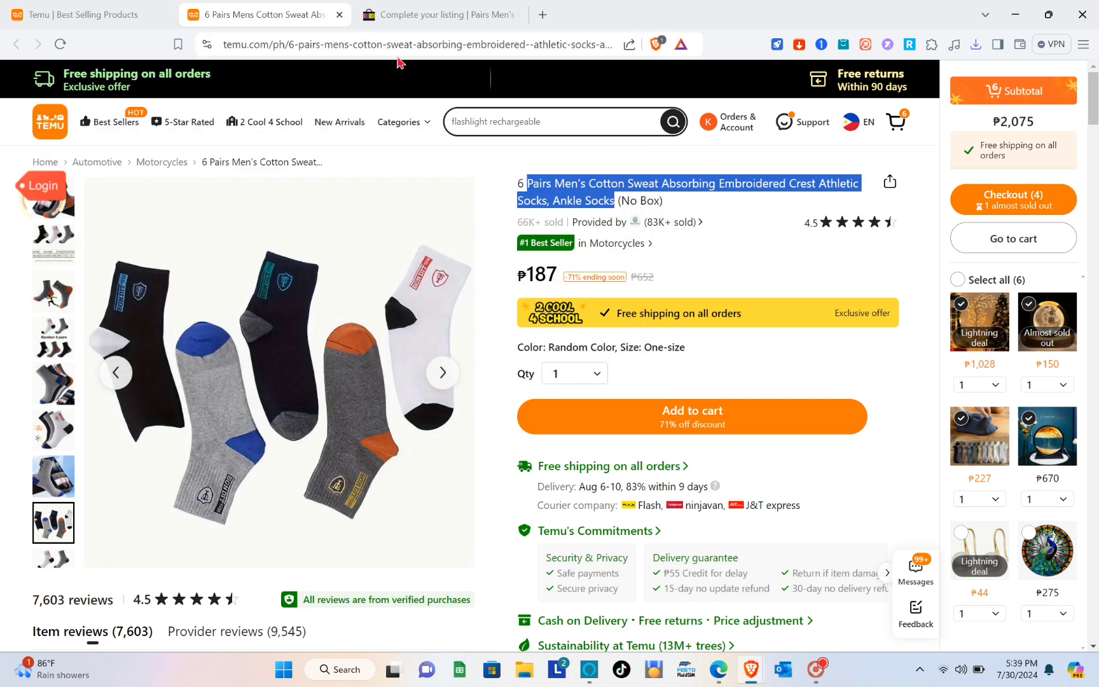
- Switch to the eBay listing and upload the boxed-socks and running-man photos from the JULY folder
click(456, 14)
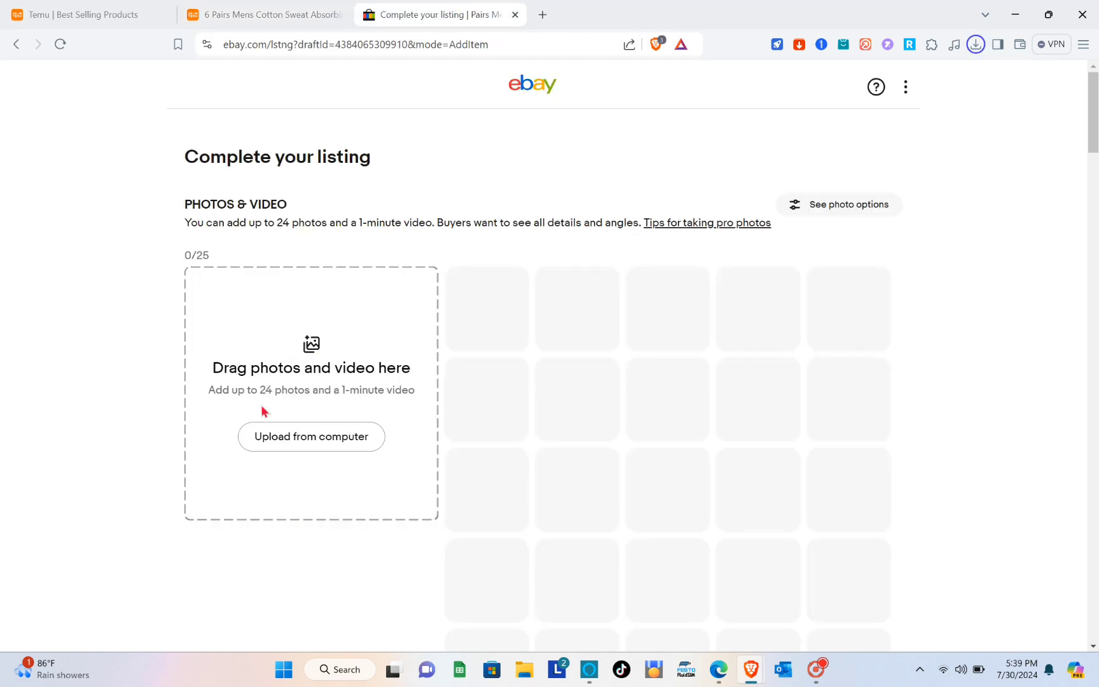
click(302, 441)
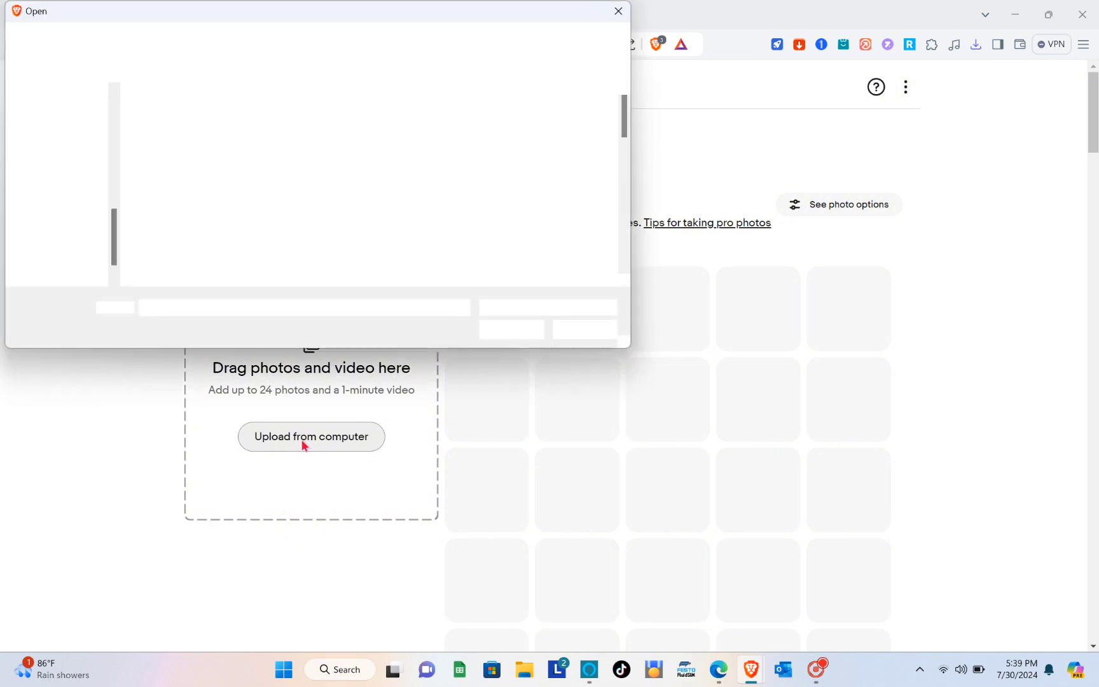
scroll(301, 158, down, 2)
scroll(303, 157, down, 5)
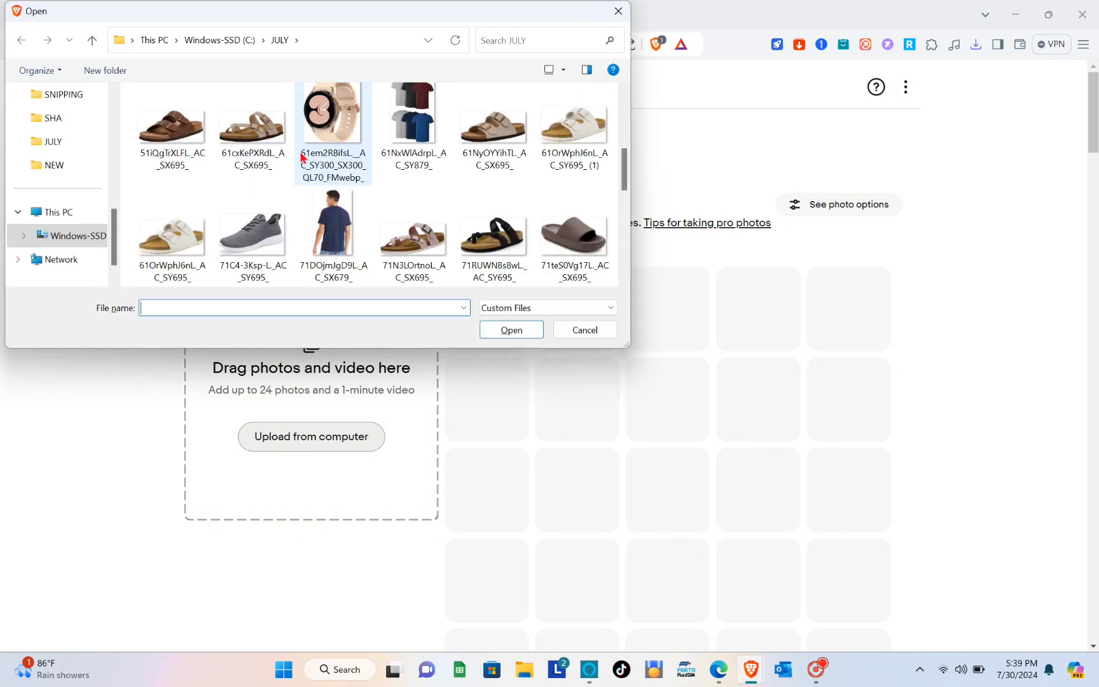
scroll(338, 213, down, 5)
scroll(338, 213, up, 5)
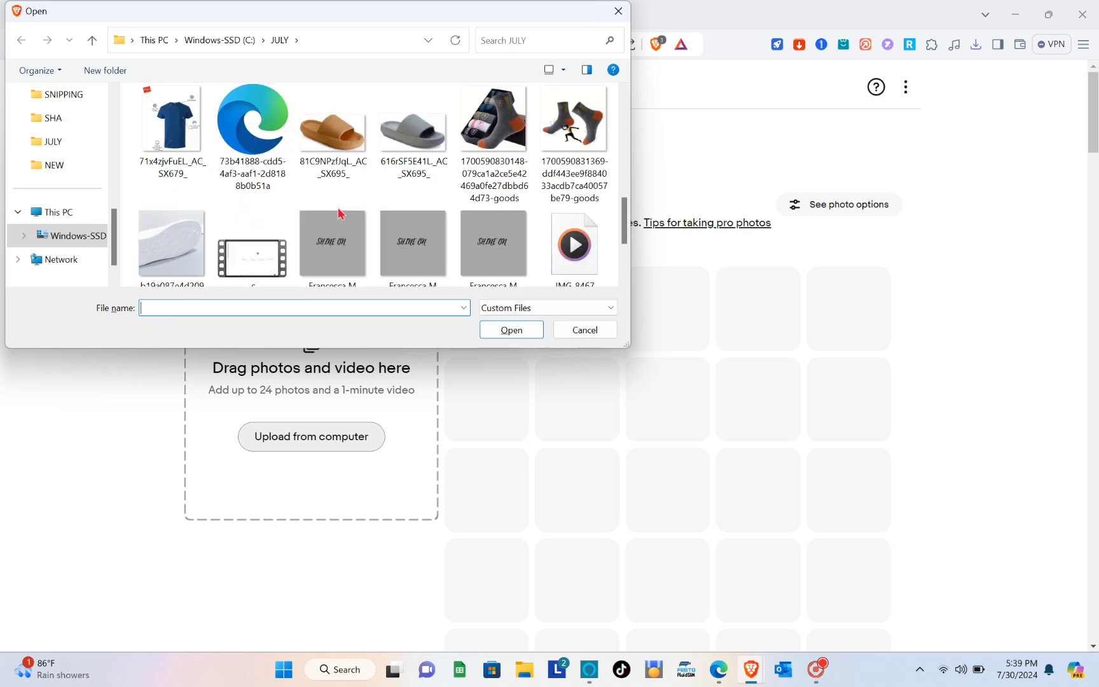
scroll(339, 213, up, 2)
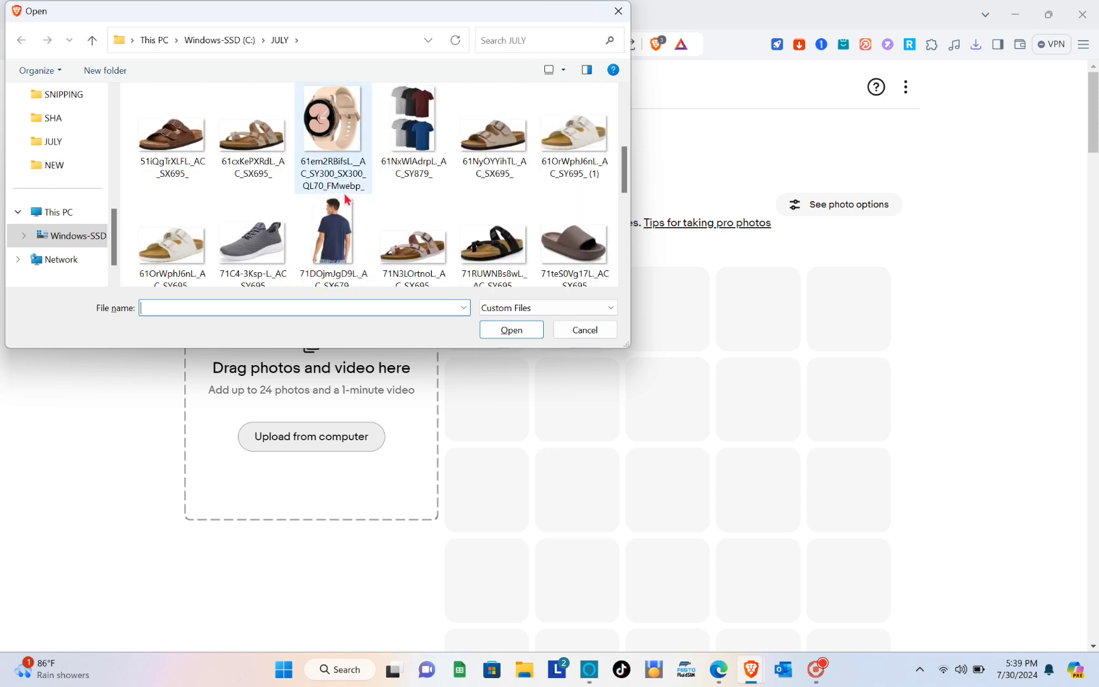
scroll(339, 213, down, 2)
click(497, 223)
ctrl+click(574, 197)
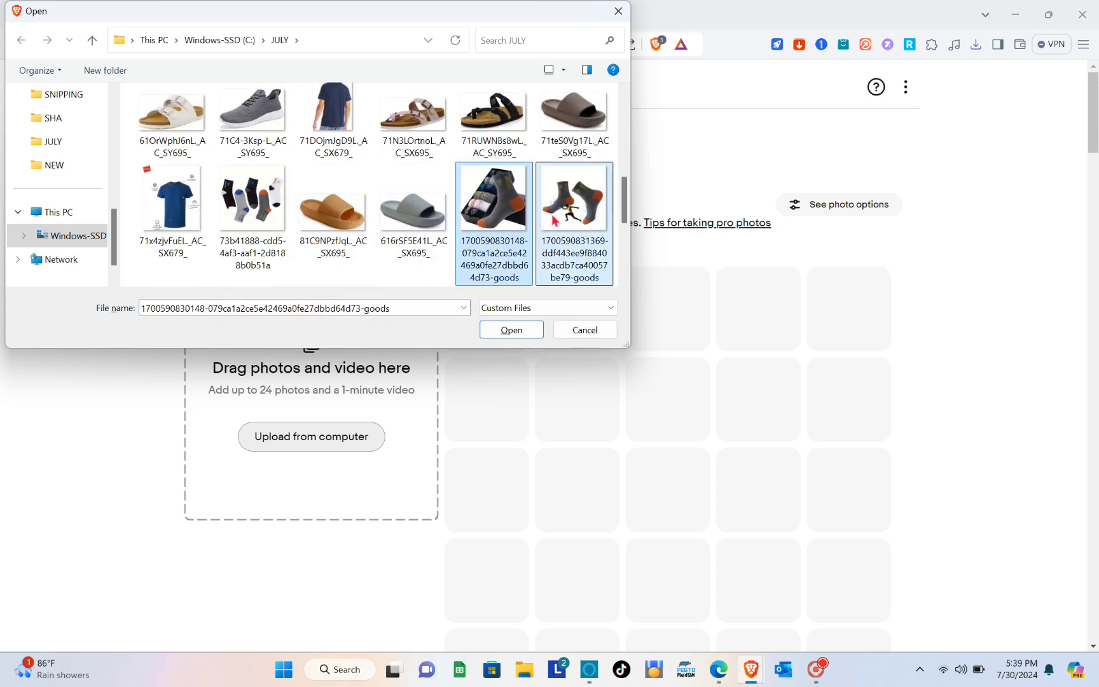
key(Return)
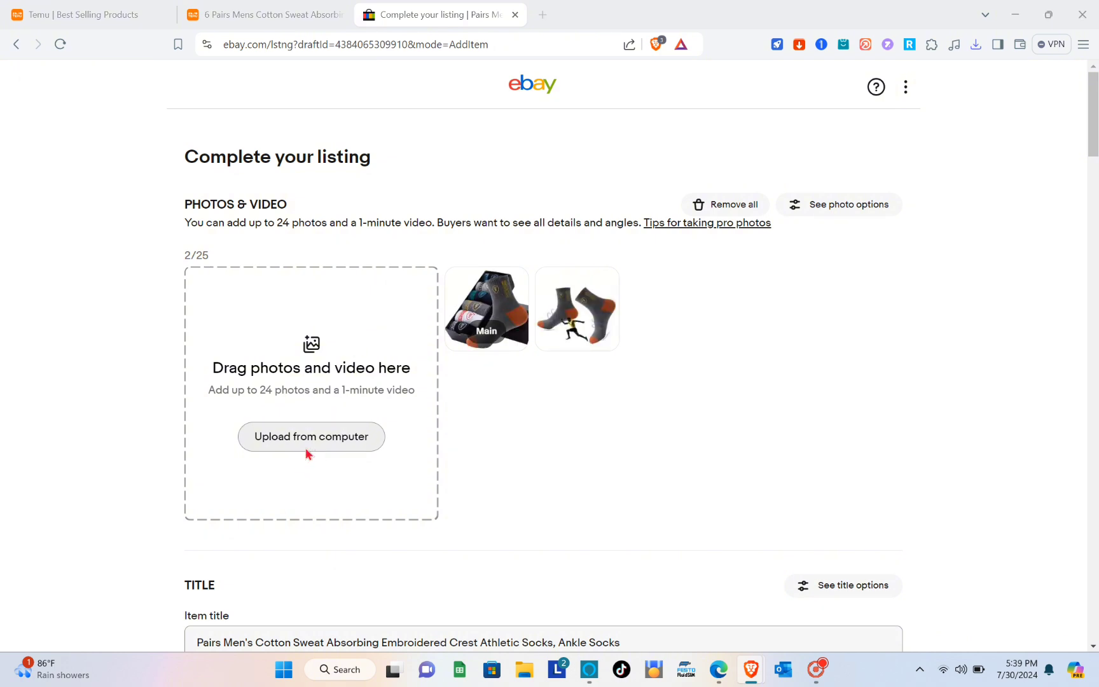
- Upload the photo of five socks in different colours side by side from the JULY folder to the listing
click(306, 447)
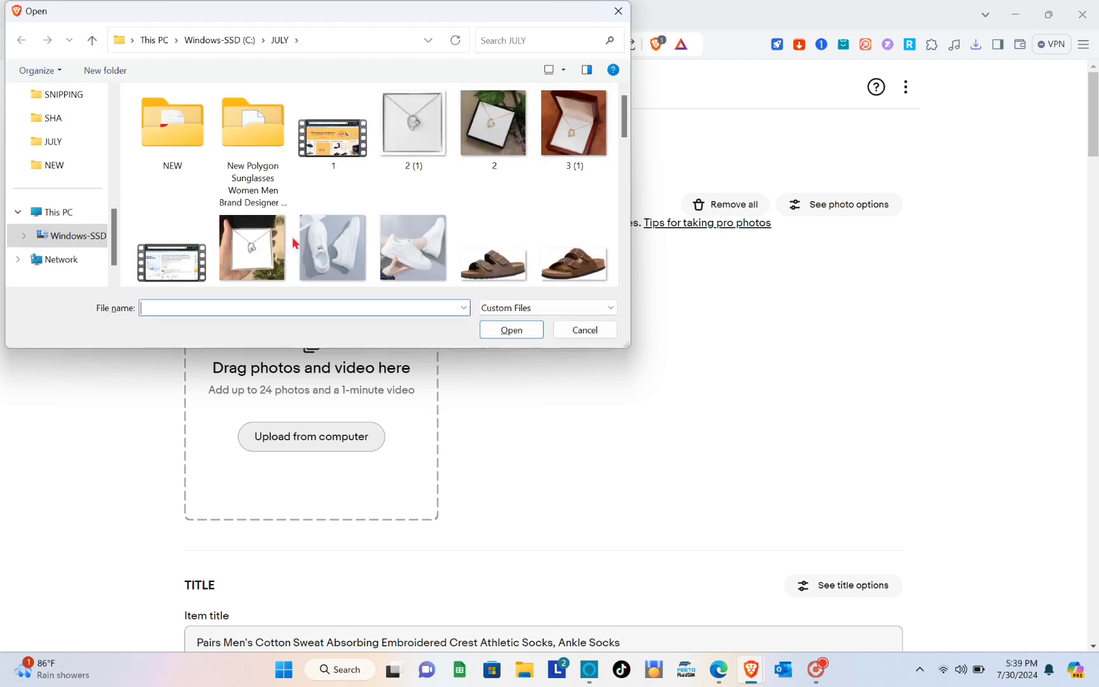
scroll(372, 227, down, 5)
scroll(372, 228, up, 3)
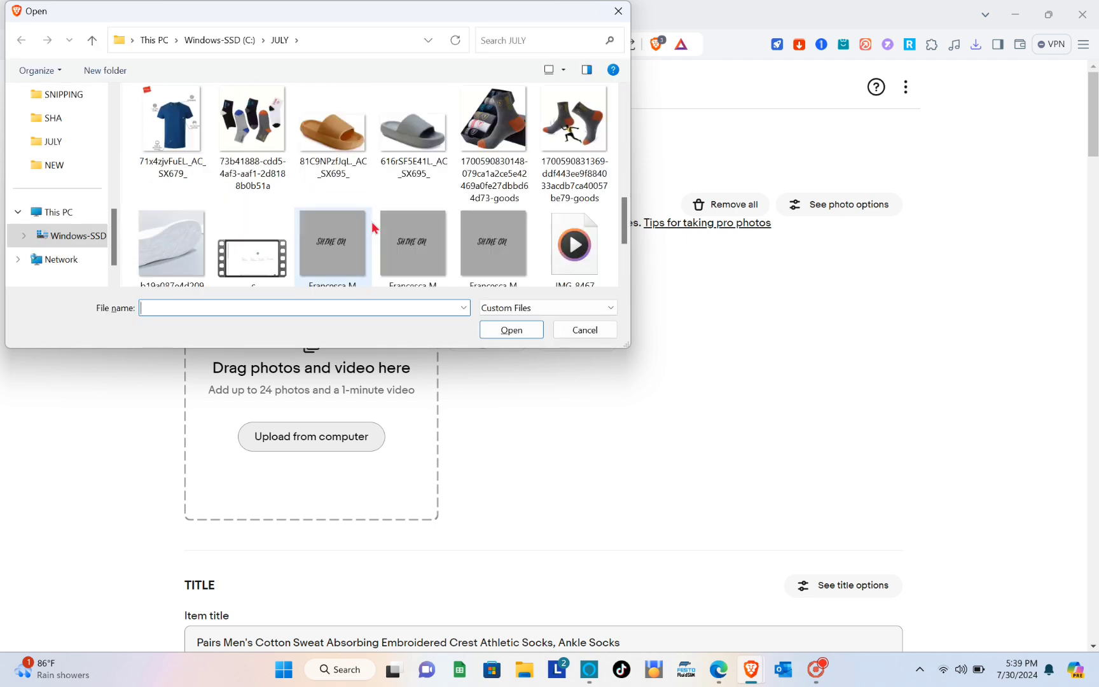
click(262, 148)
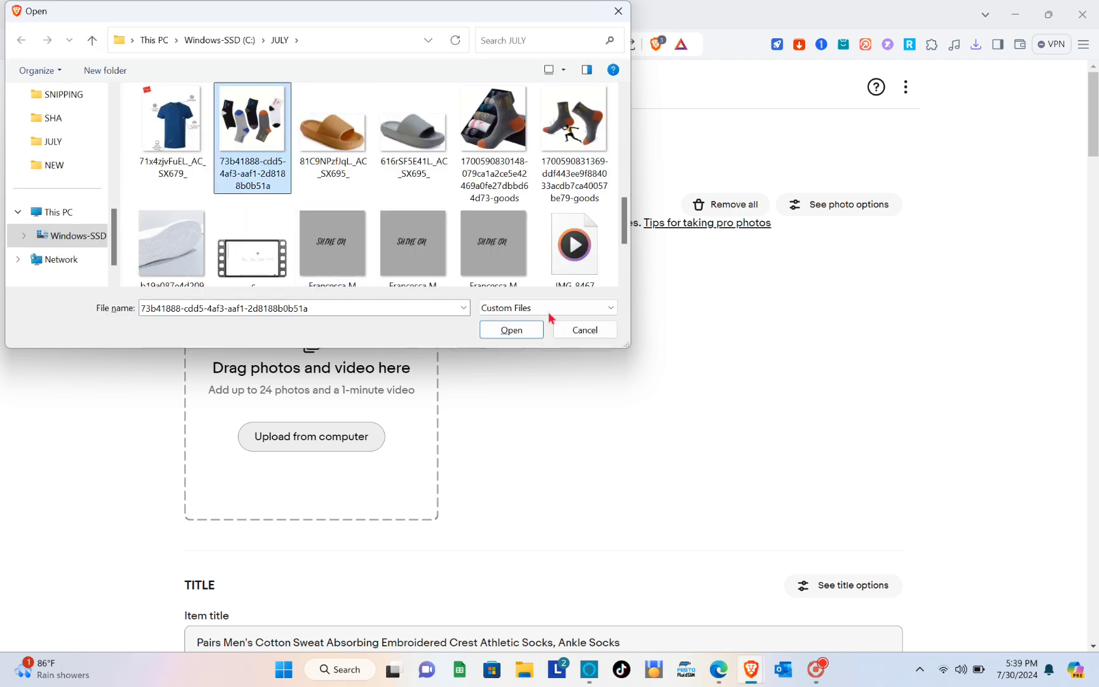
click(512, 330)
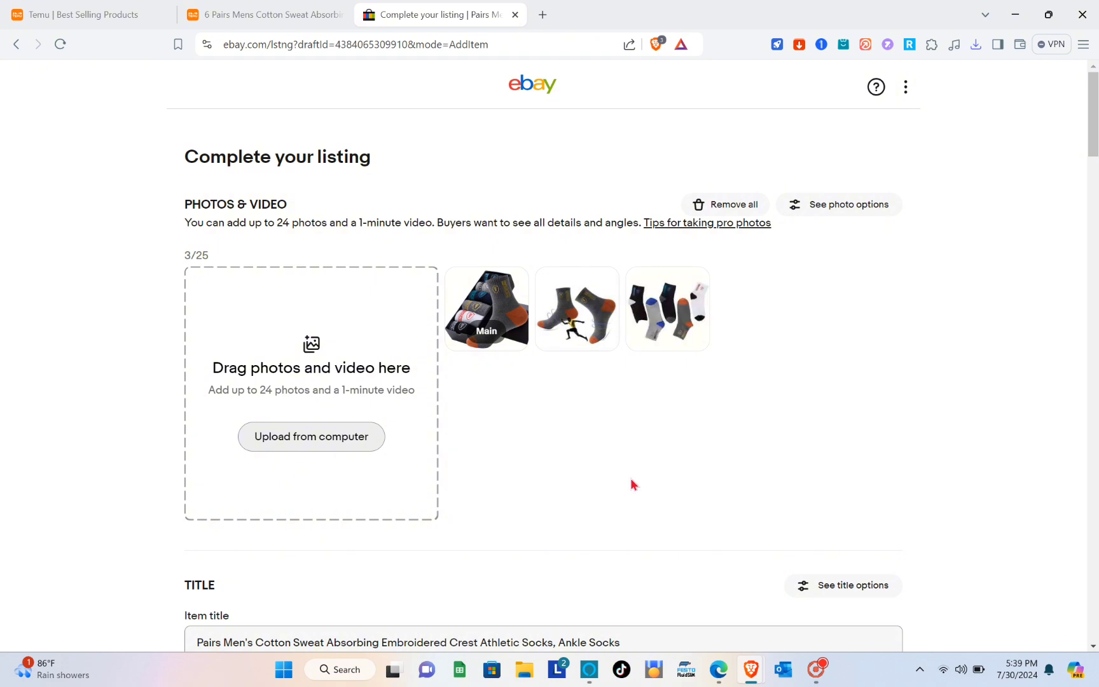
- Set the required item specifics Brand to Unbranded and Size to 9-11
scroll(630, 440, down, 5)
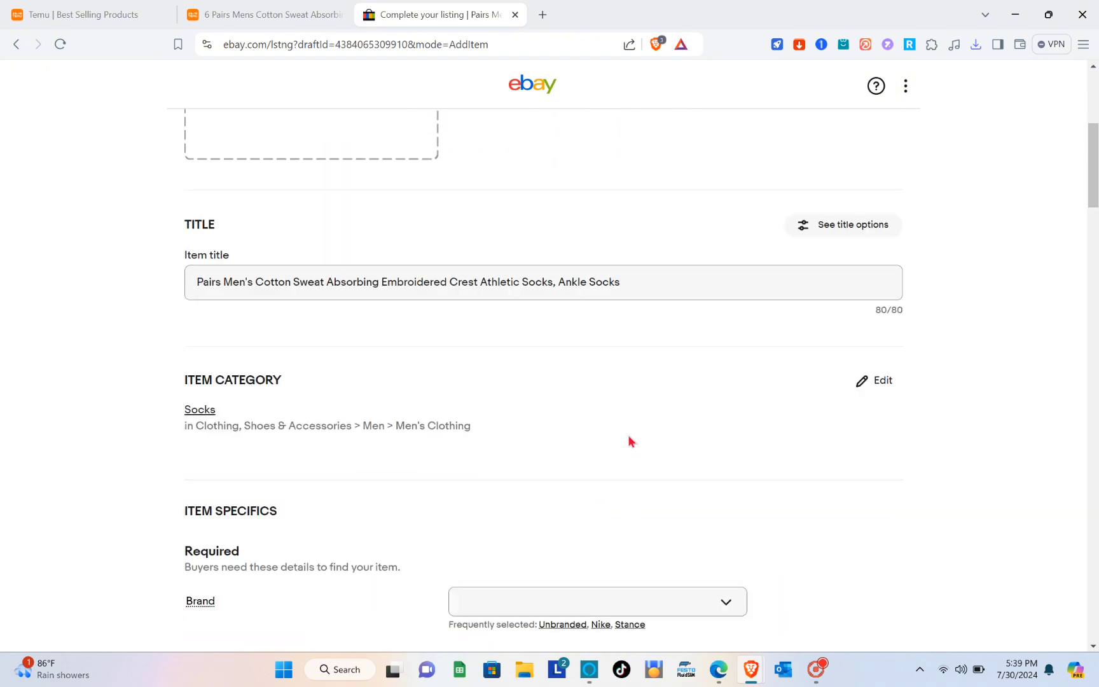
drag(635, 281, 171, 281)
click(397, 326)
scroll(398, 326, down, 2)
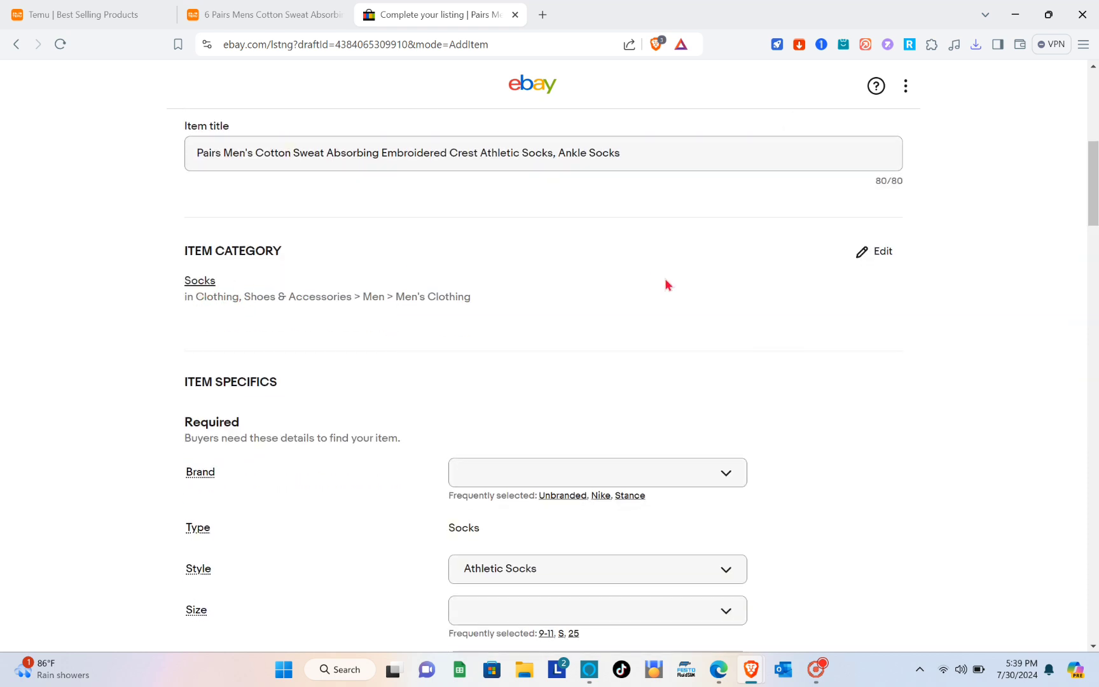
scroll(505, 368, down, 3)
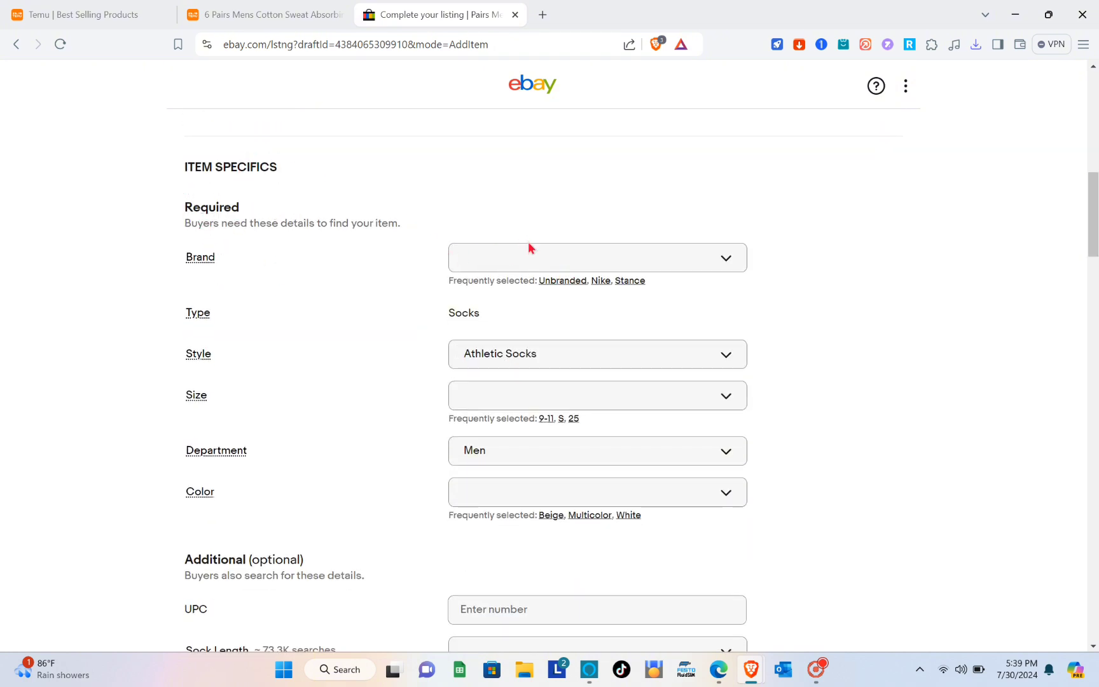
click(534, 257)
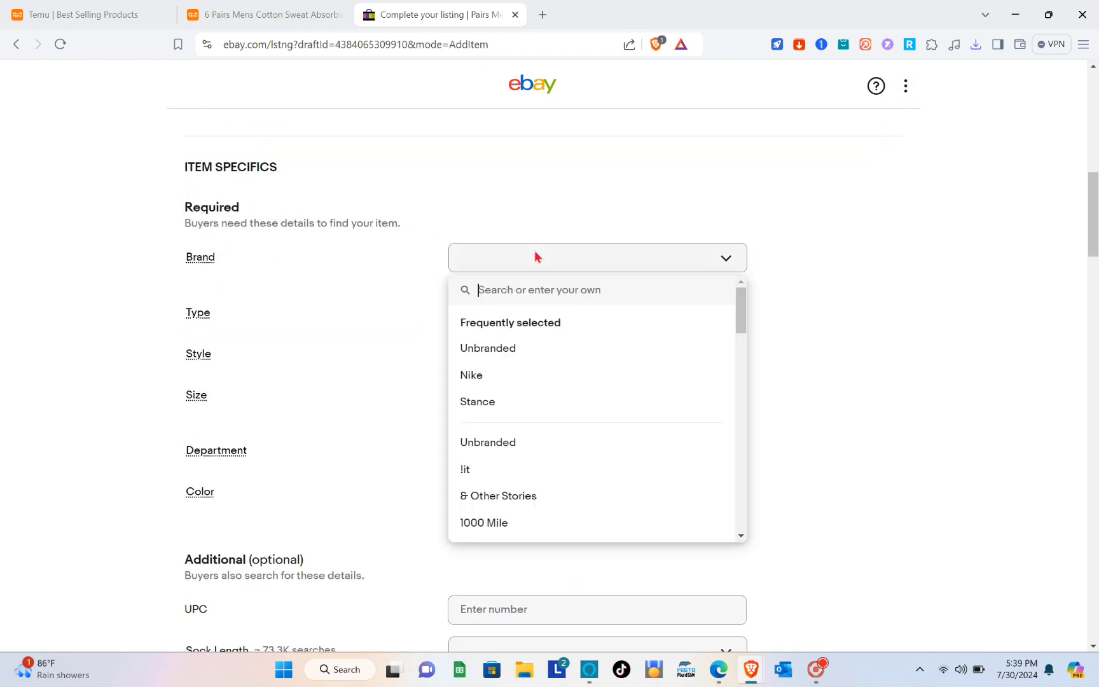
click(496, 354)
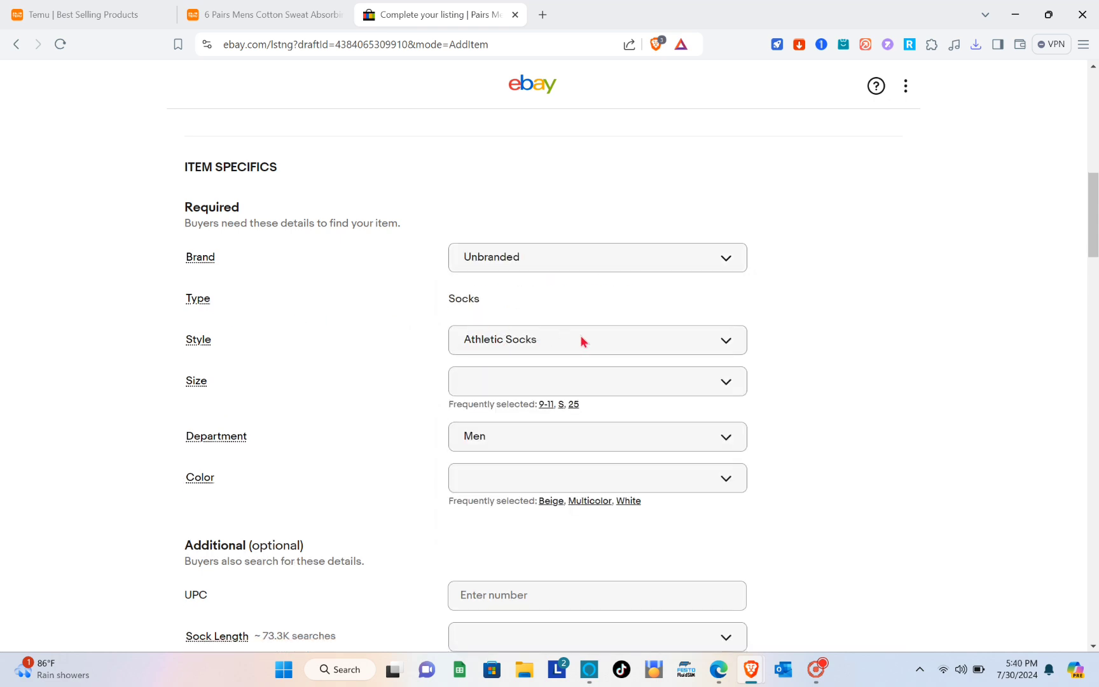
click(520, 383)
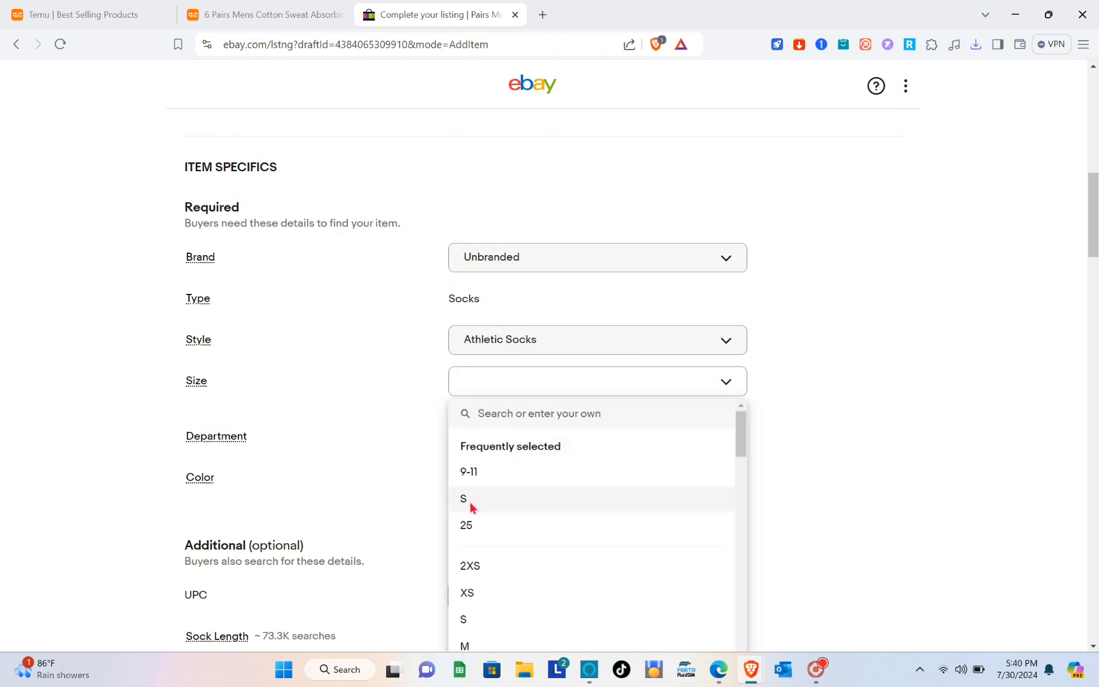
click(471, 472)
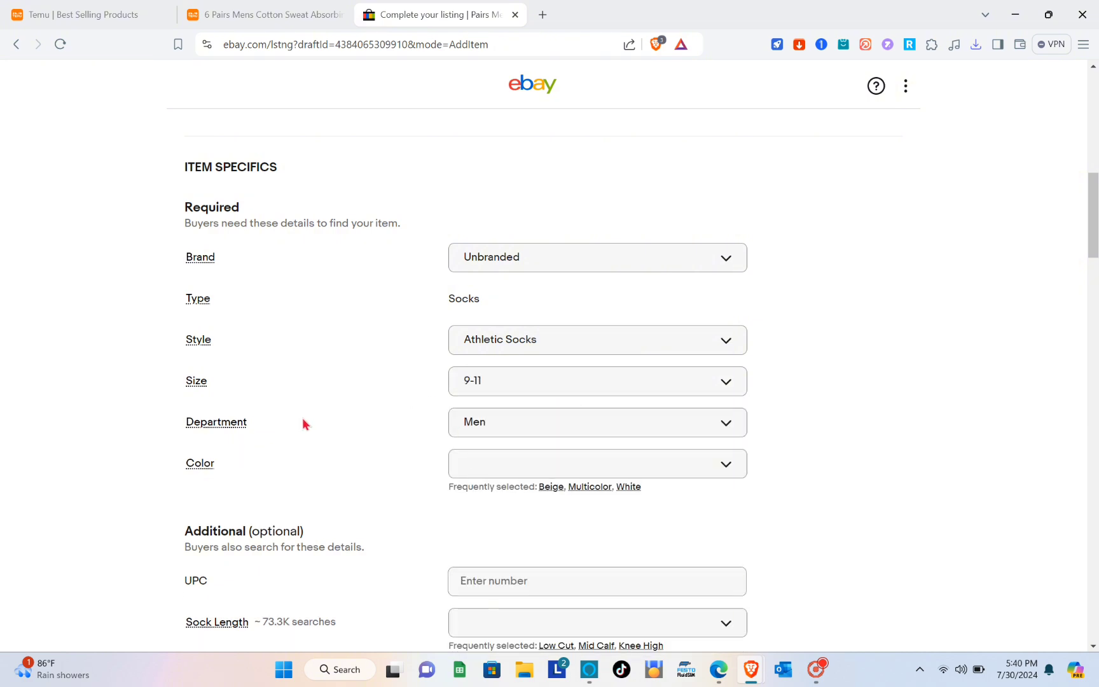
- Check the Department options without changing the selection, and set the Color to Multicolor
click(518, 430)
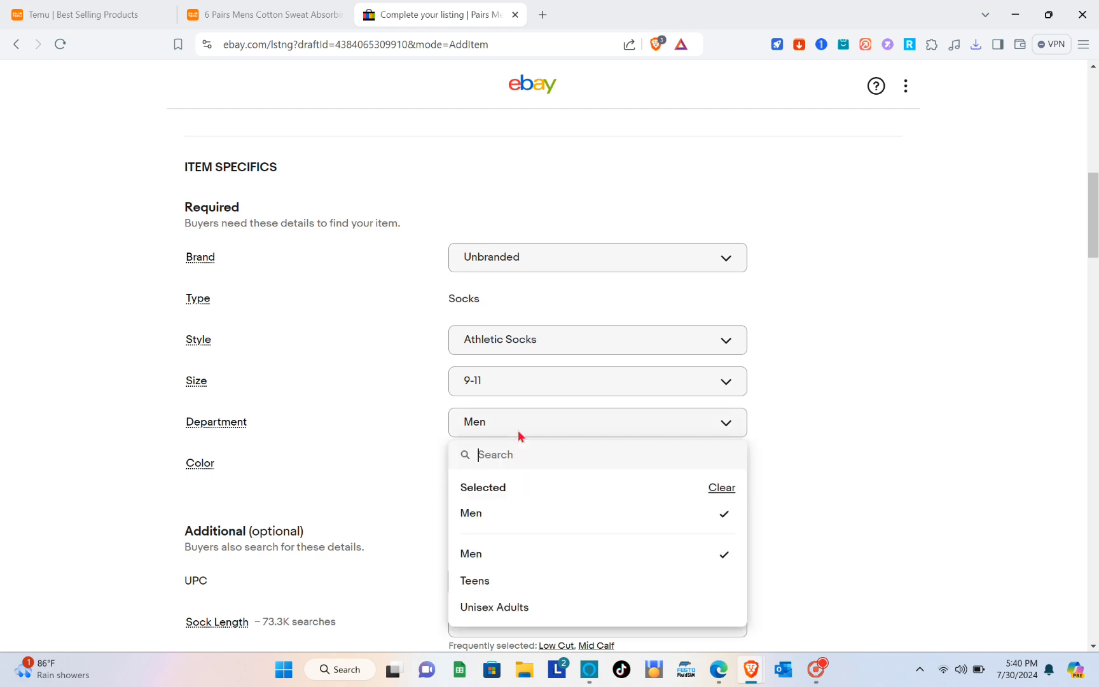
click(518, 430)
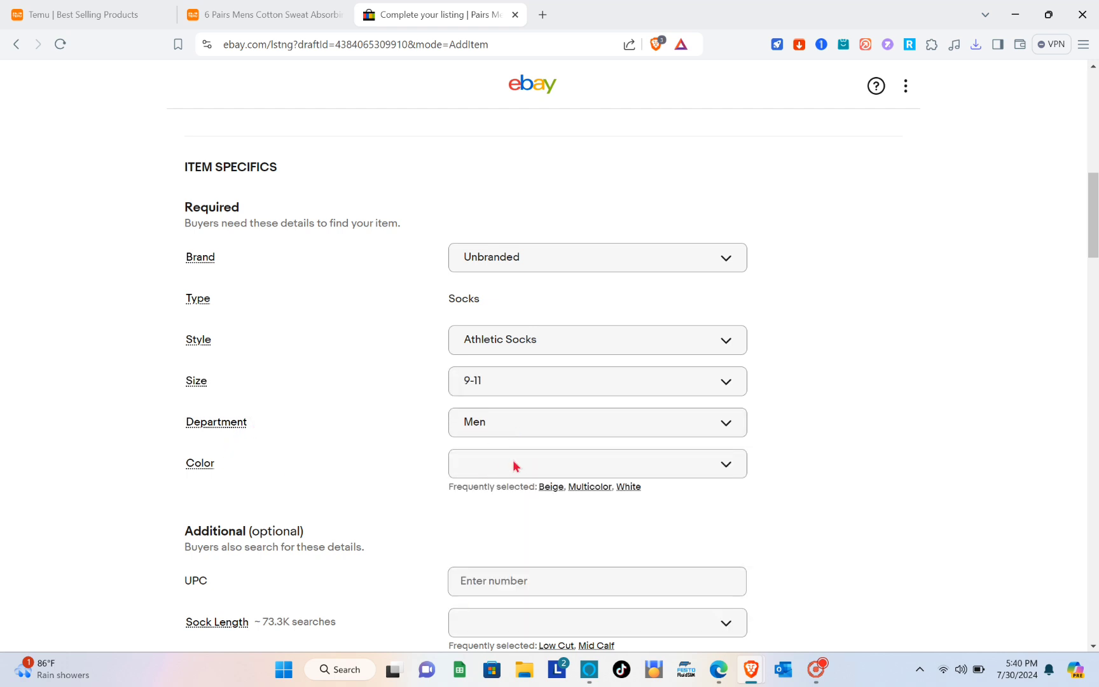
click(516, 462)
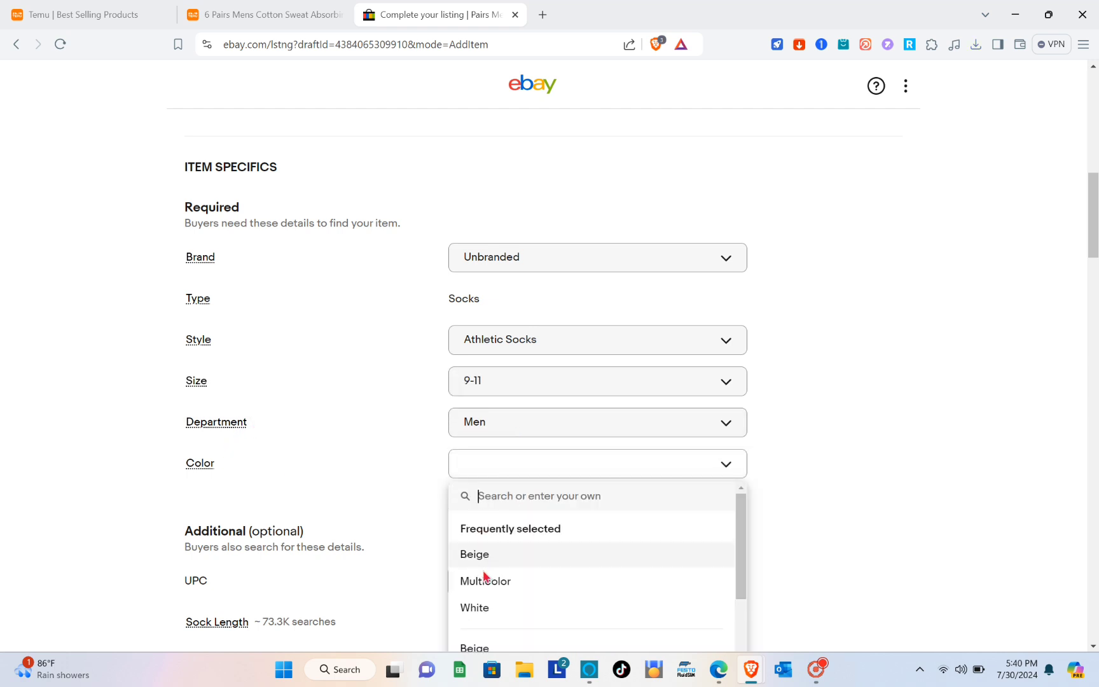
scroll(497, 580, down, 1)
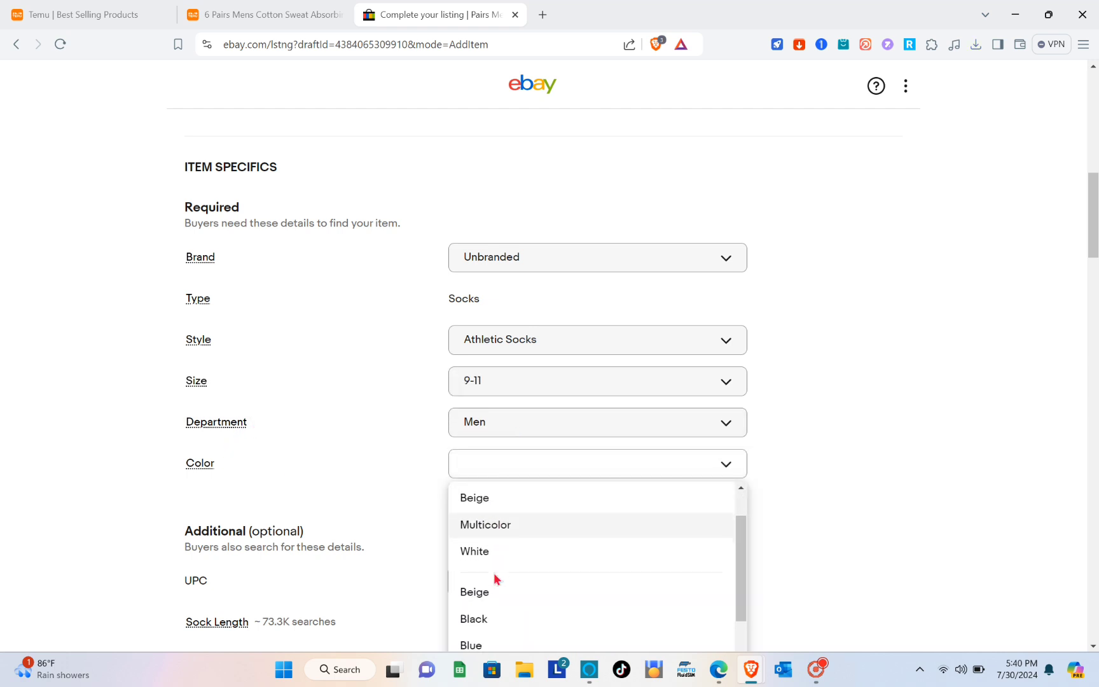
click(490, 527)
- Write a description disclaimer saying the product is originally from TEMU and is ordered for buyers once they place an order and agree to the terms
scroll(360, 462, down, 3)
scroll(358, 461, down, 4)
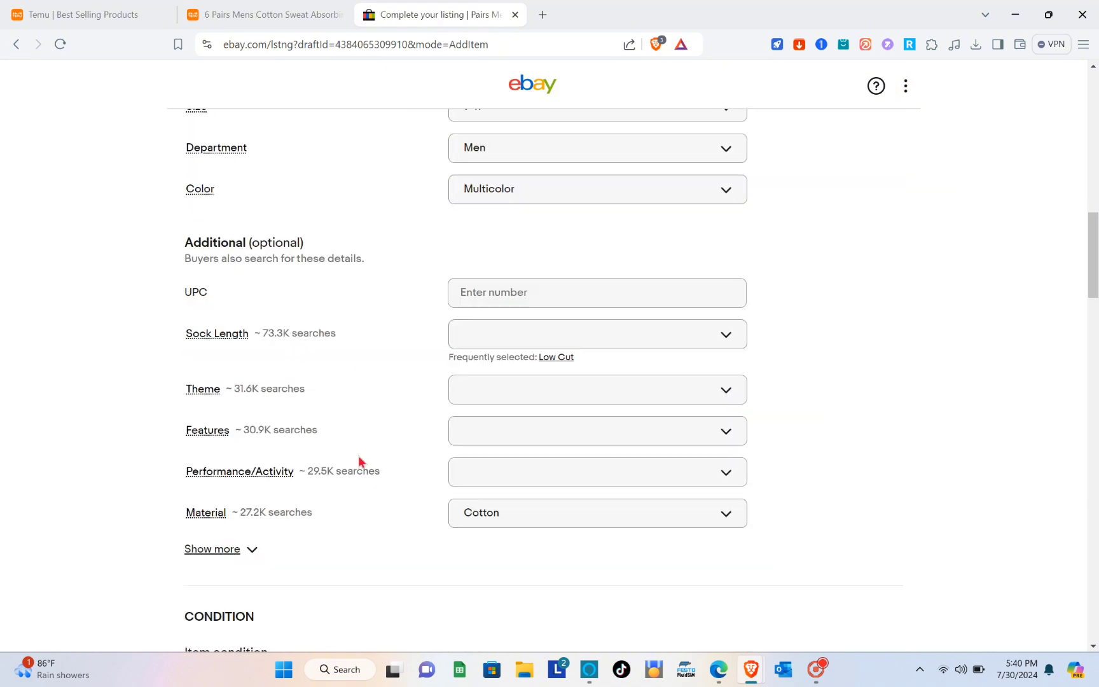
scroll(289, 350, up, 3)
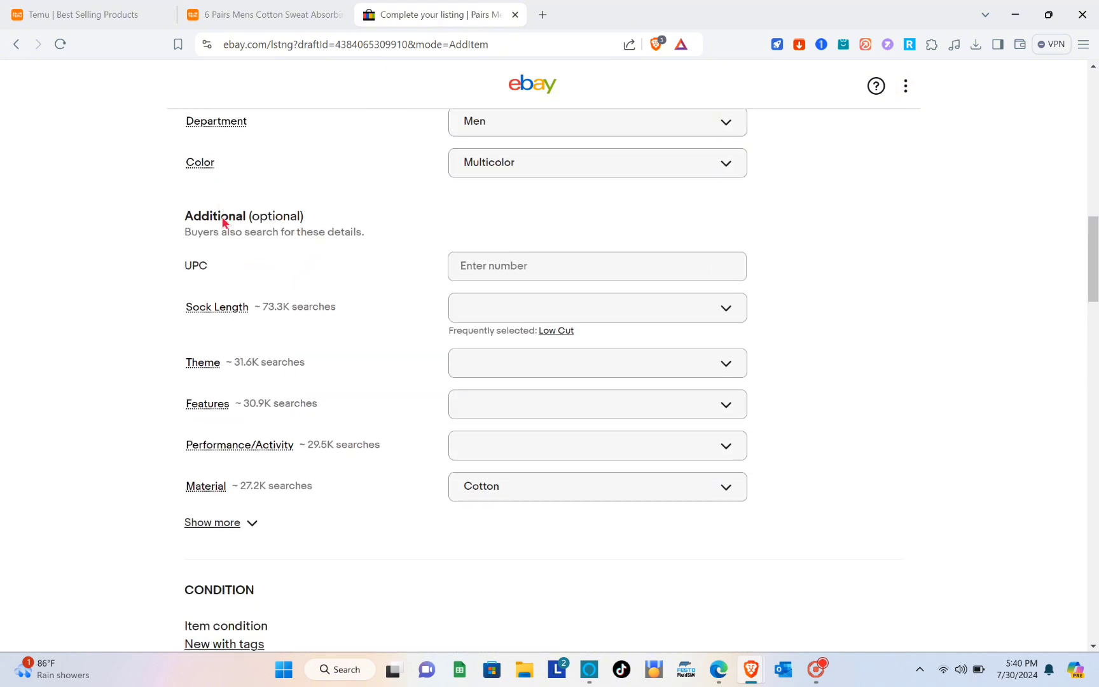
scroll(520, 290, down, 2)
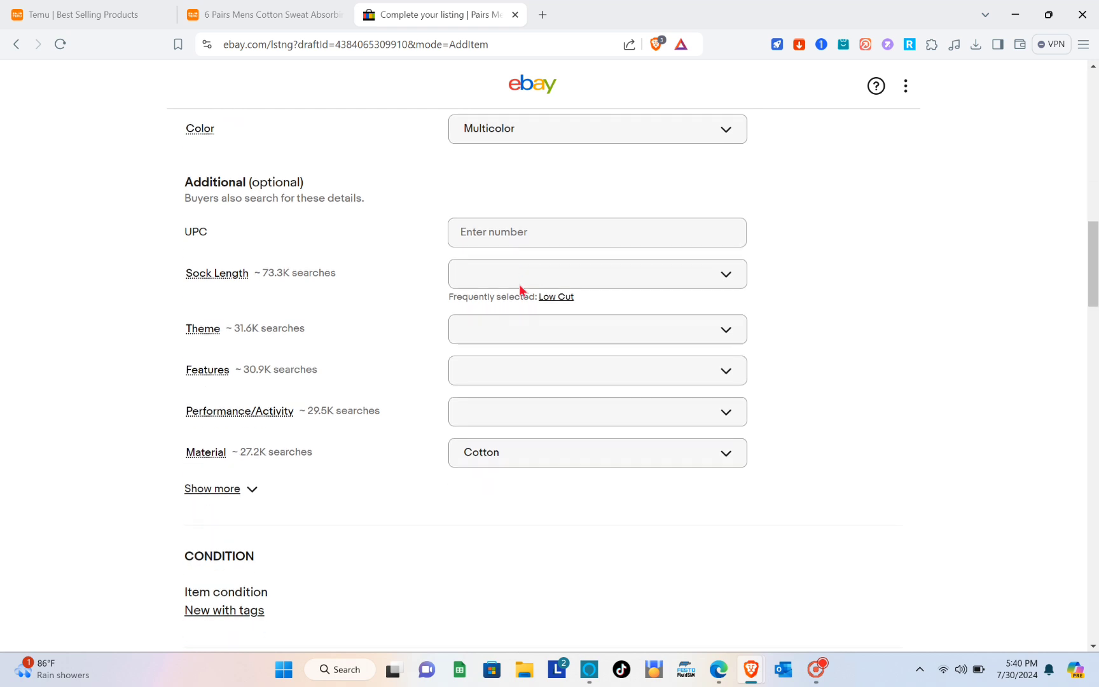
scroll(520, 290, down, 3)
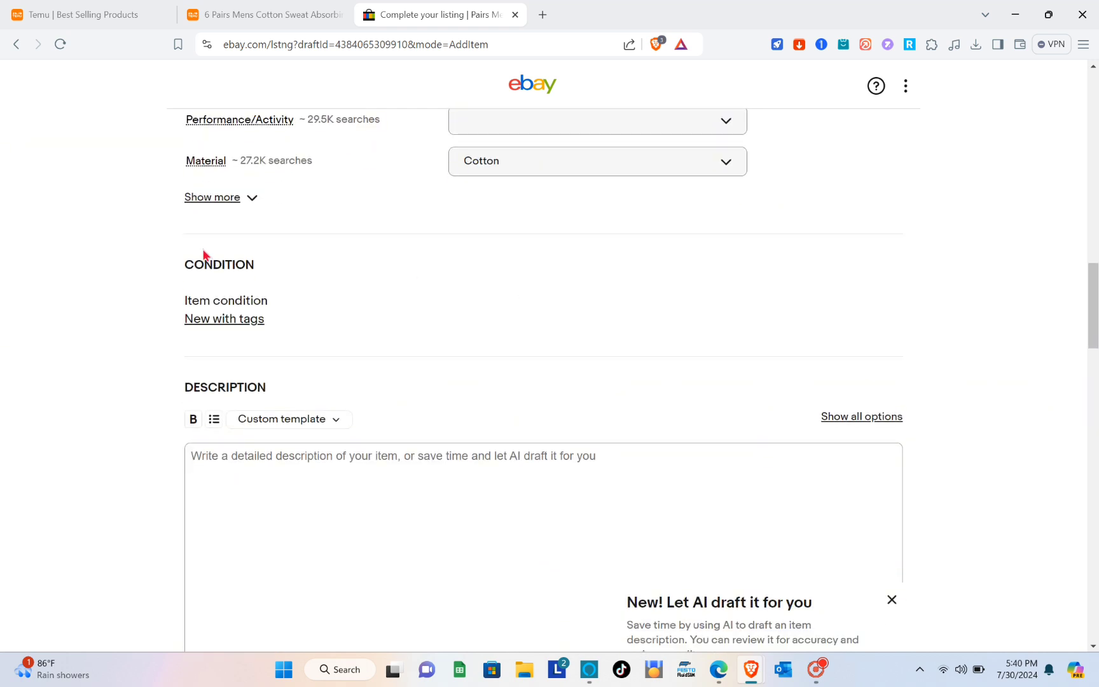
scroll(228, 283, down, 1)
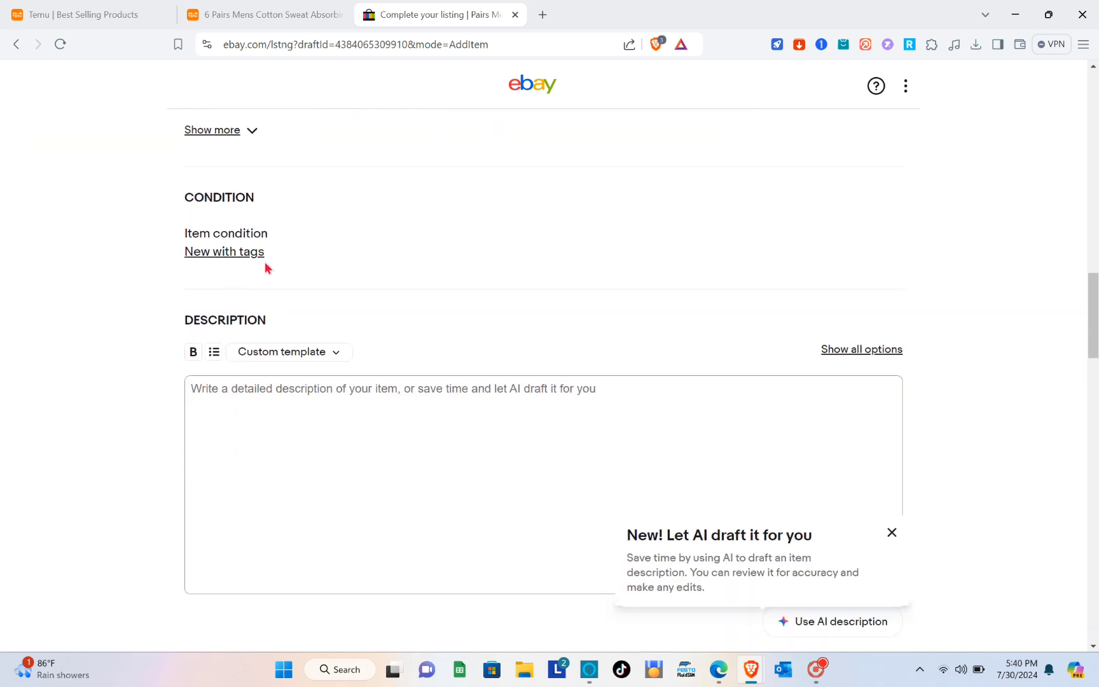
scroll(265, 266, down, 3)
click(265, 208)
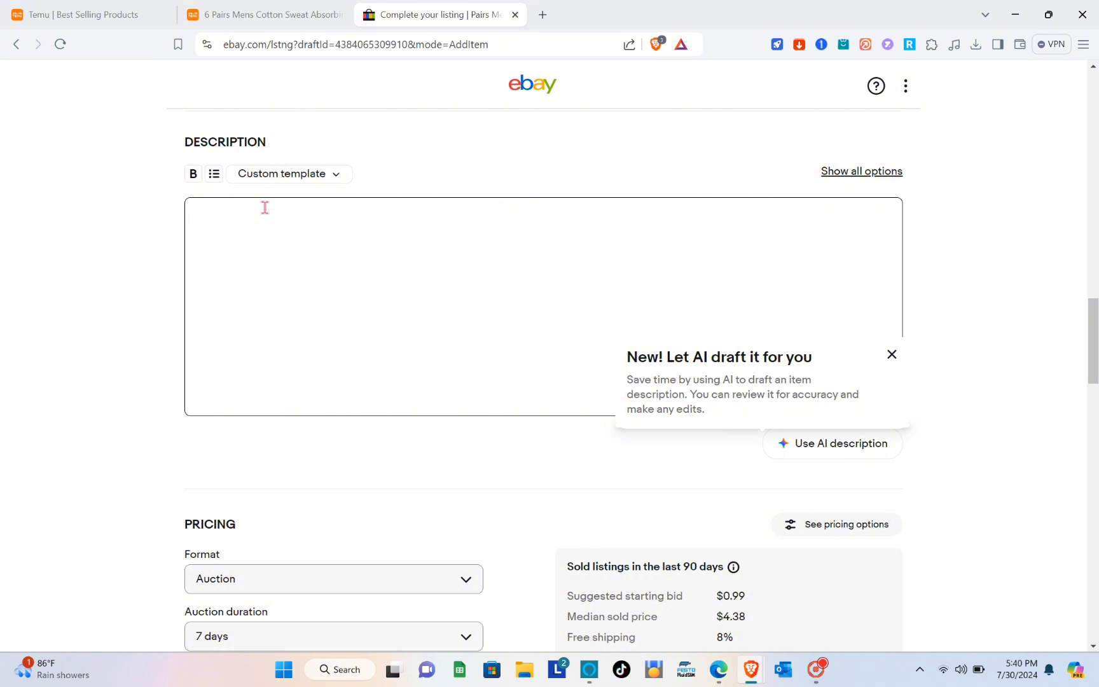
scroll(360, 207, down, 3)
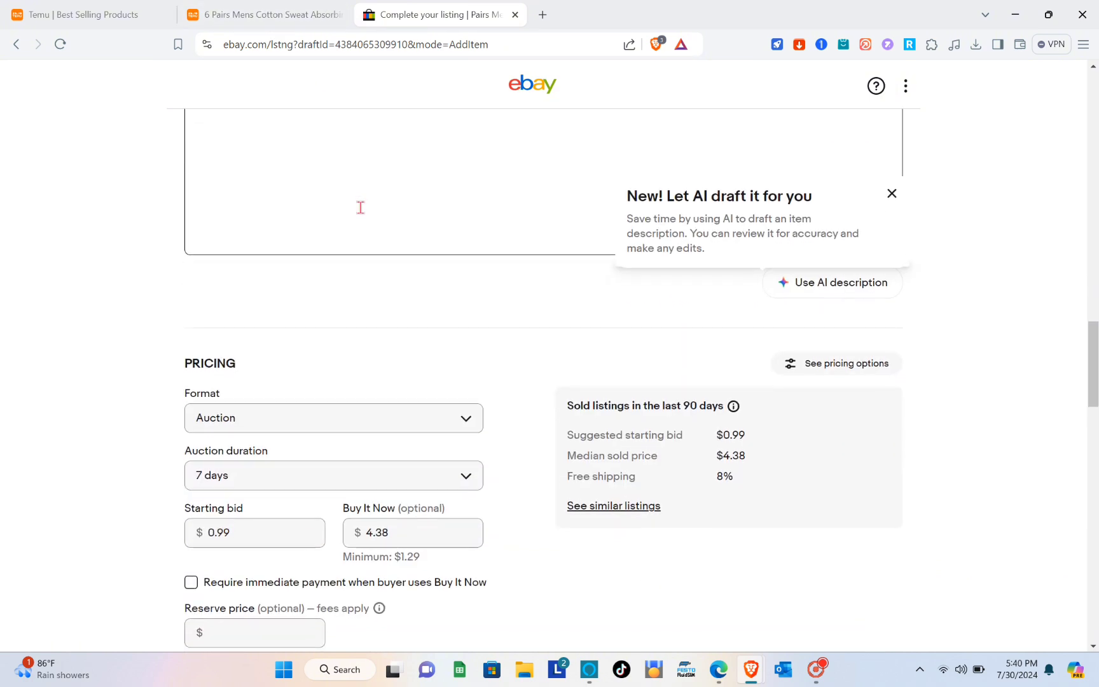
scroll(360, 207, up, 3)
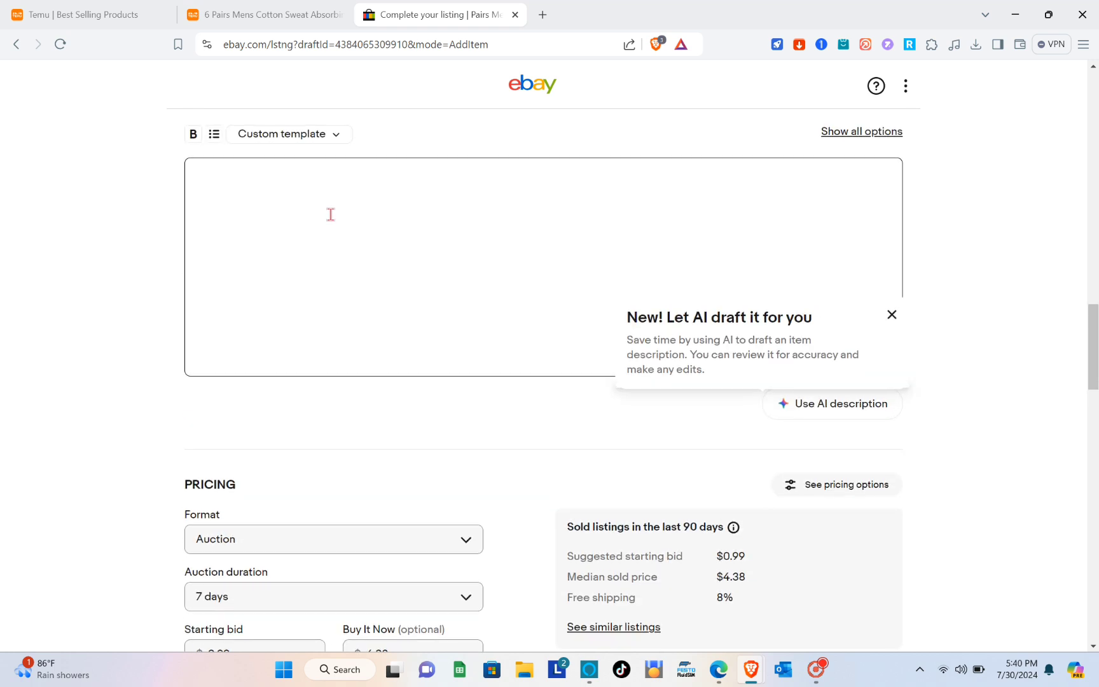
scroll(272, 194, up, 1)
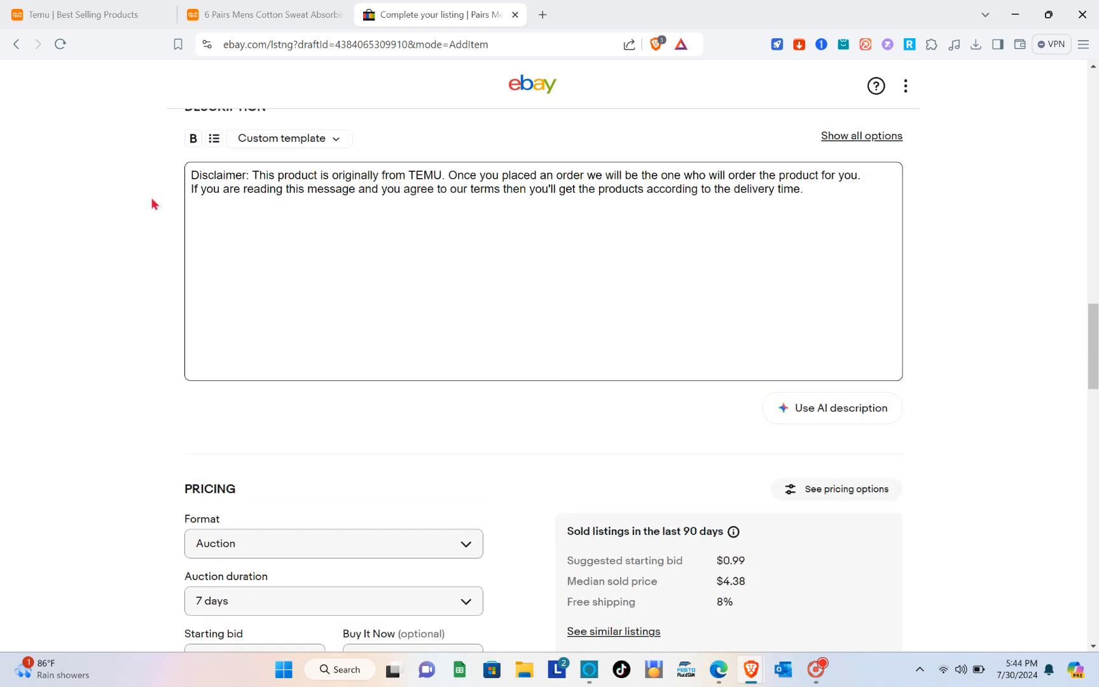
drag(192, 175, 749, 212)
click(748, 212)
- Set the pricing format to Buy It Now, and check the socks' price on the Temu product page before returning to the eBay listing
scroll(513, 333, down, 4)
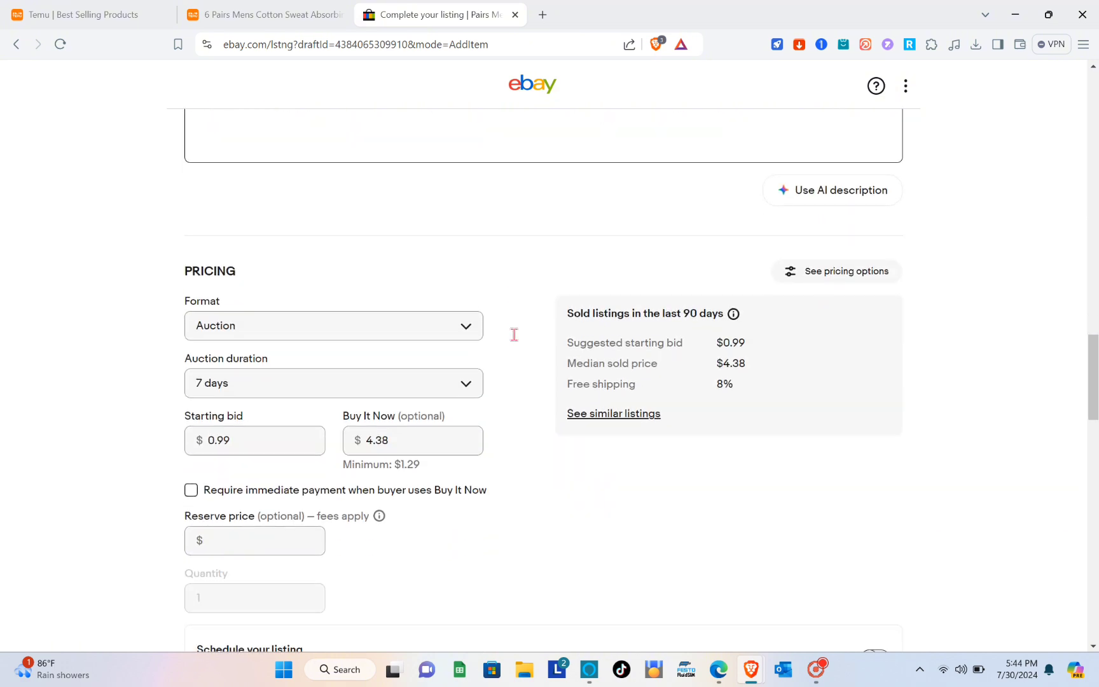
click(250, 312)
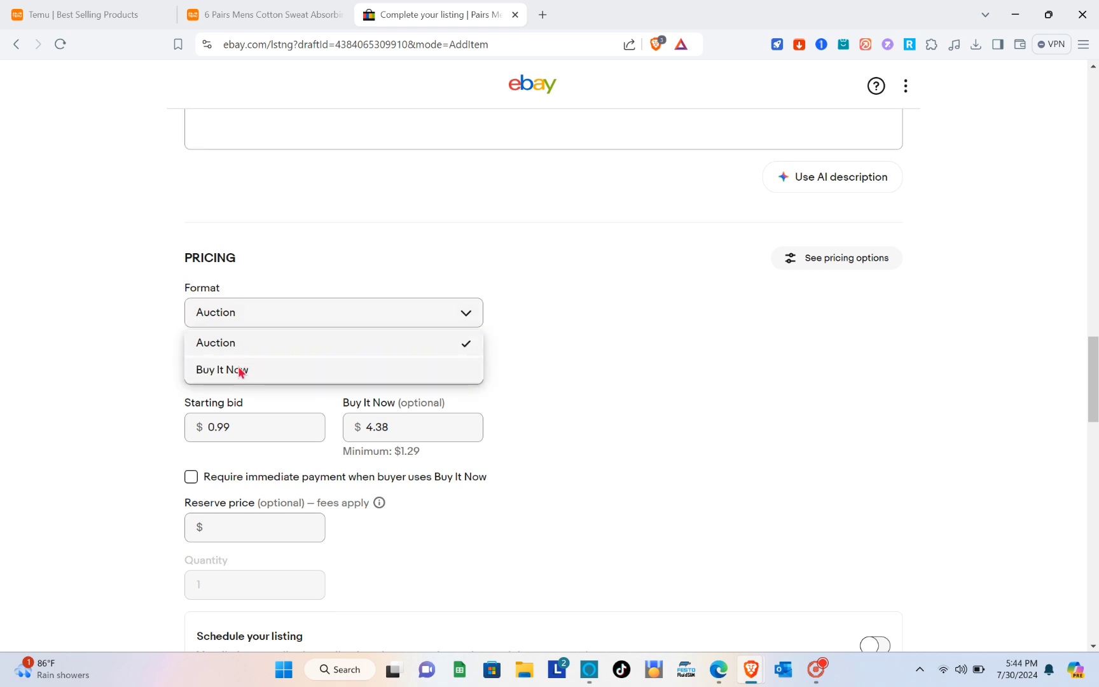
click(240, 370)
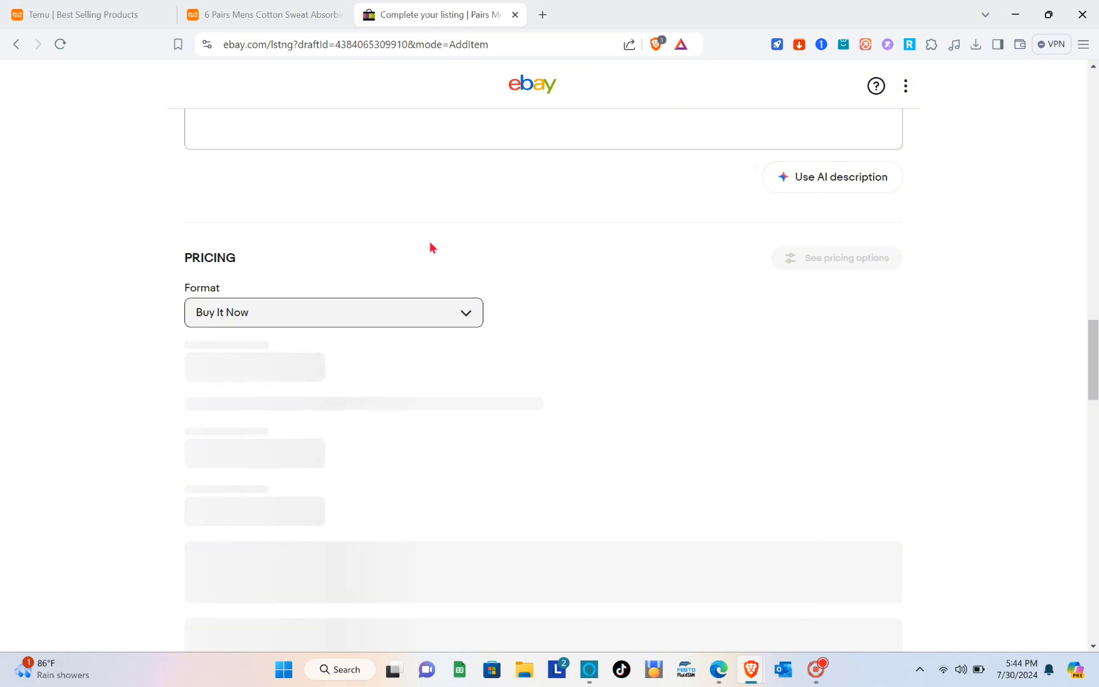
click(325, 7)
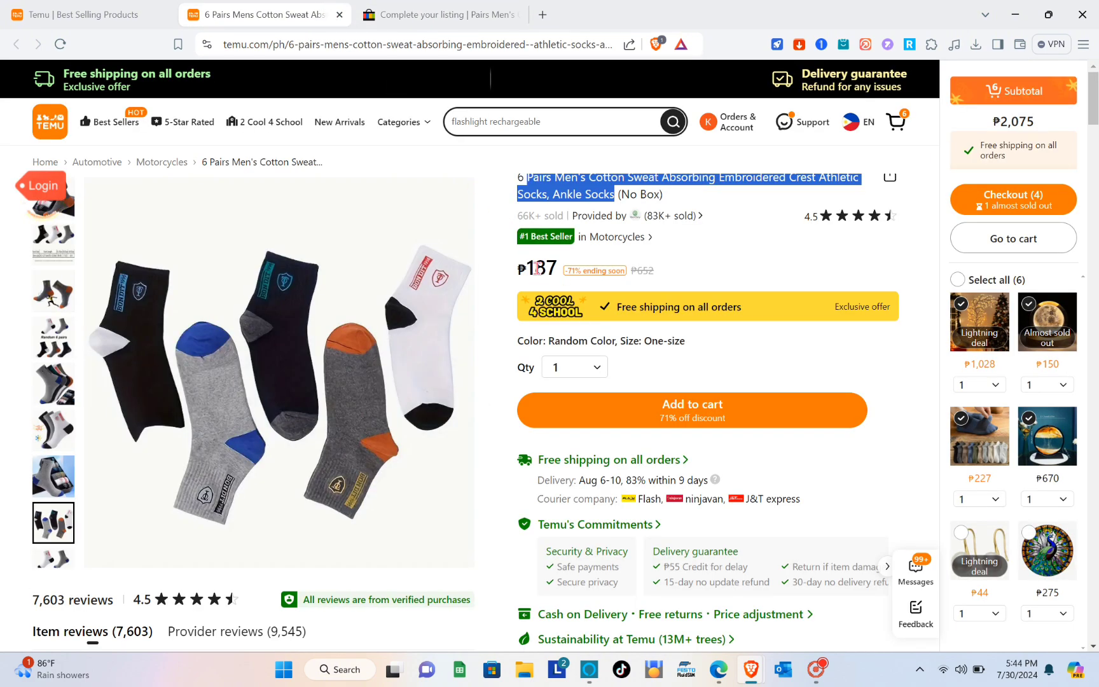
click(399, 9)
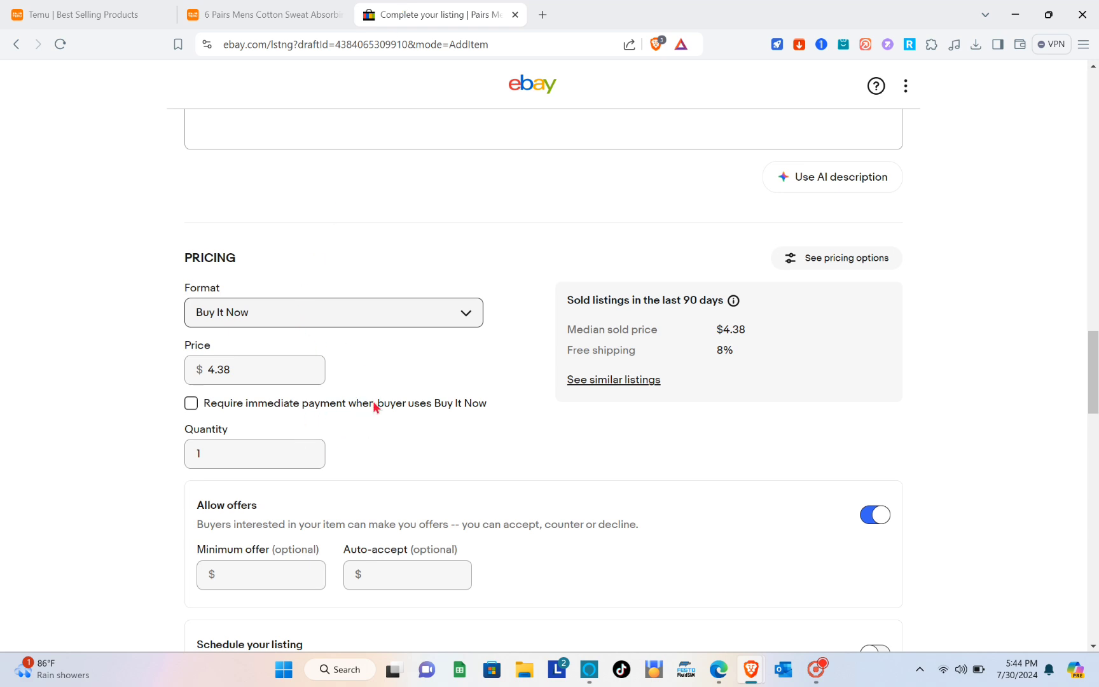
- Require immediate payment when the buyer uses Buy It Now, and turn off Allow offers
scroll(375, 407, down, 2)
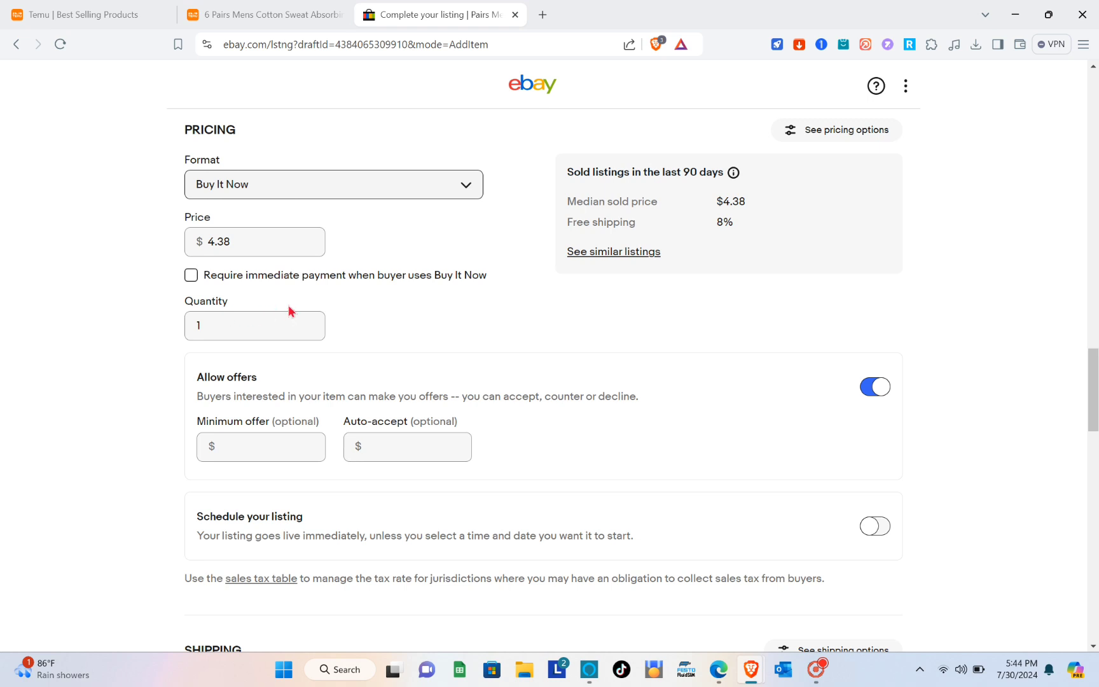
click(191, 275)
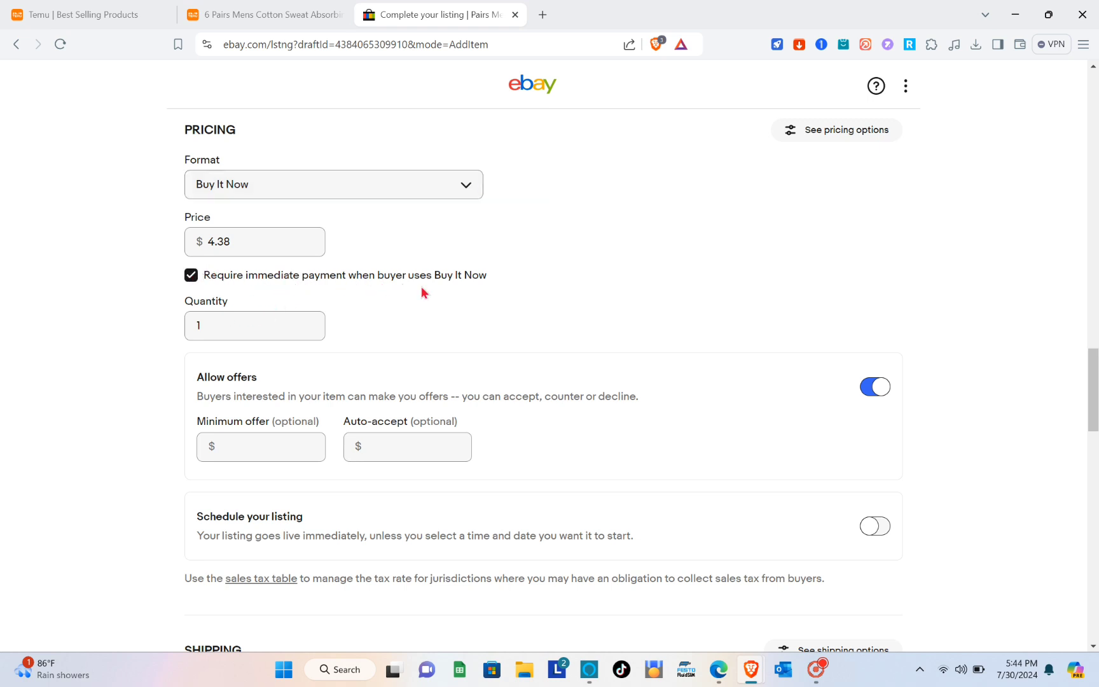
click(210, 247)
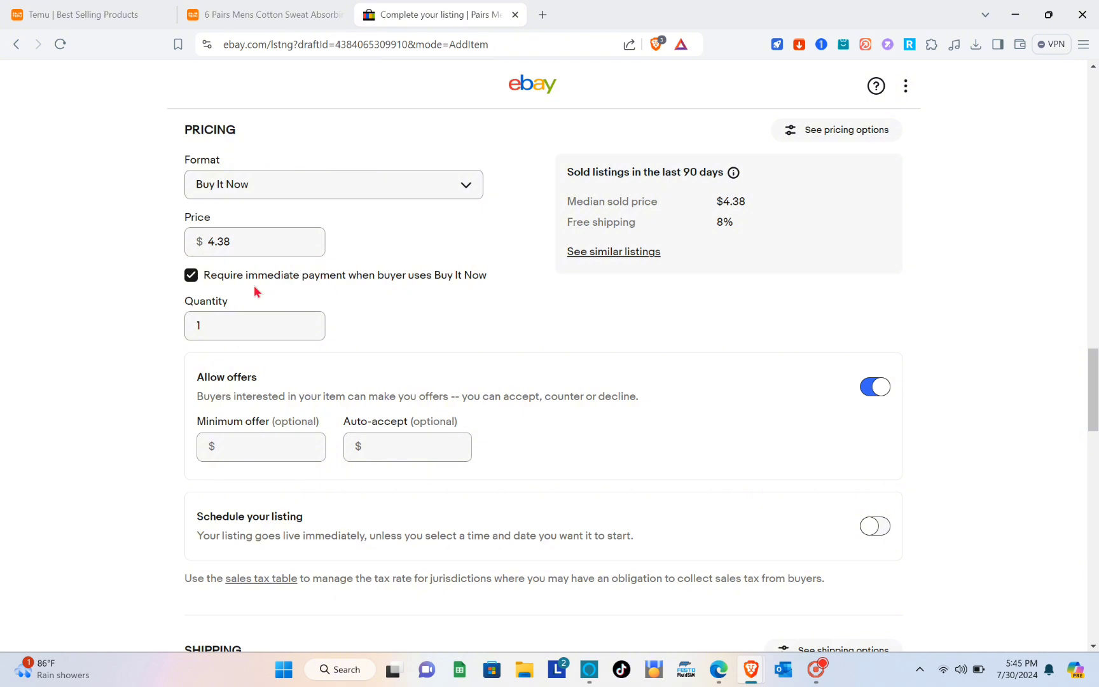
scroll(256, 351, down, 2)
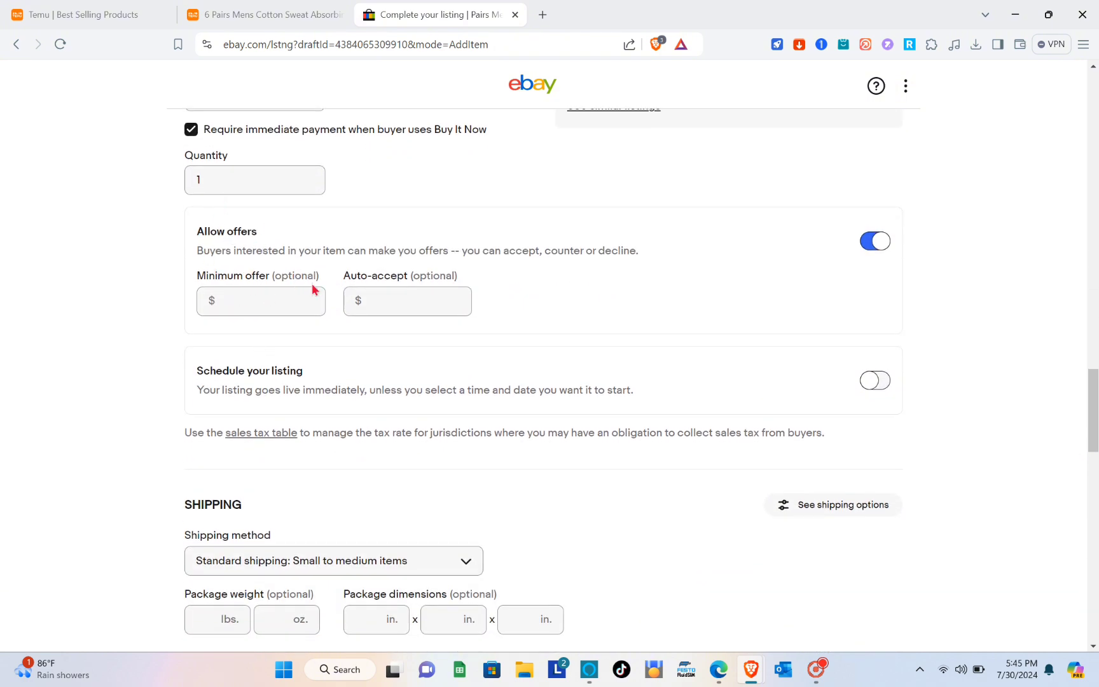
click(865, 244)
scroll(456, 297, down, 2)
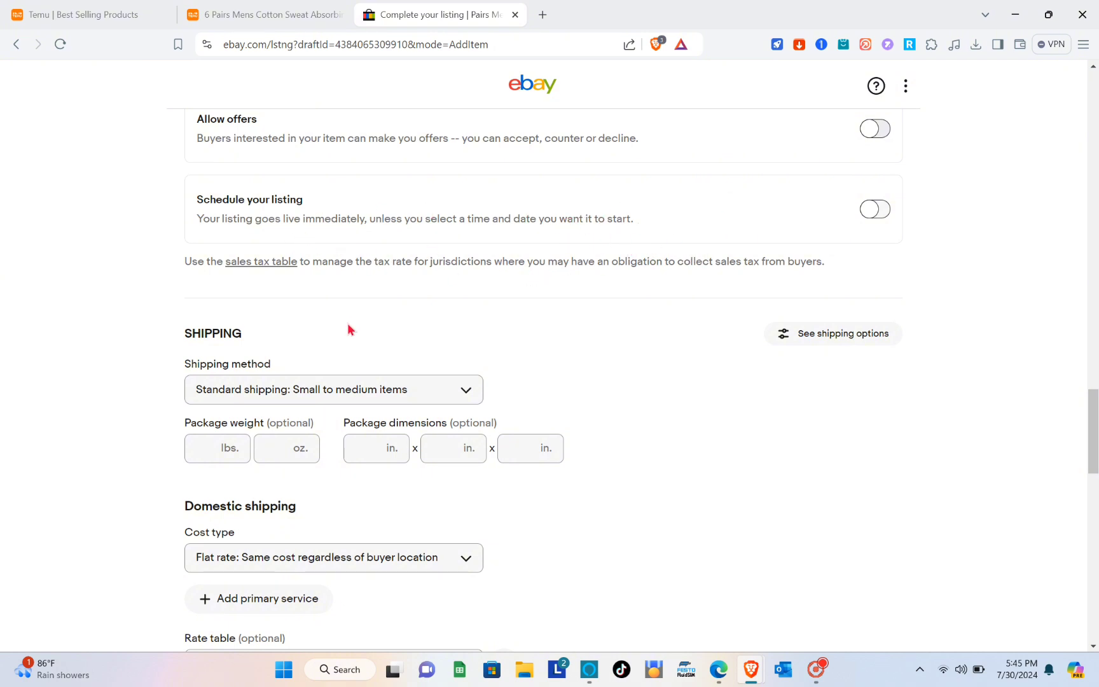
scroll(349, 329, down, 2)
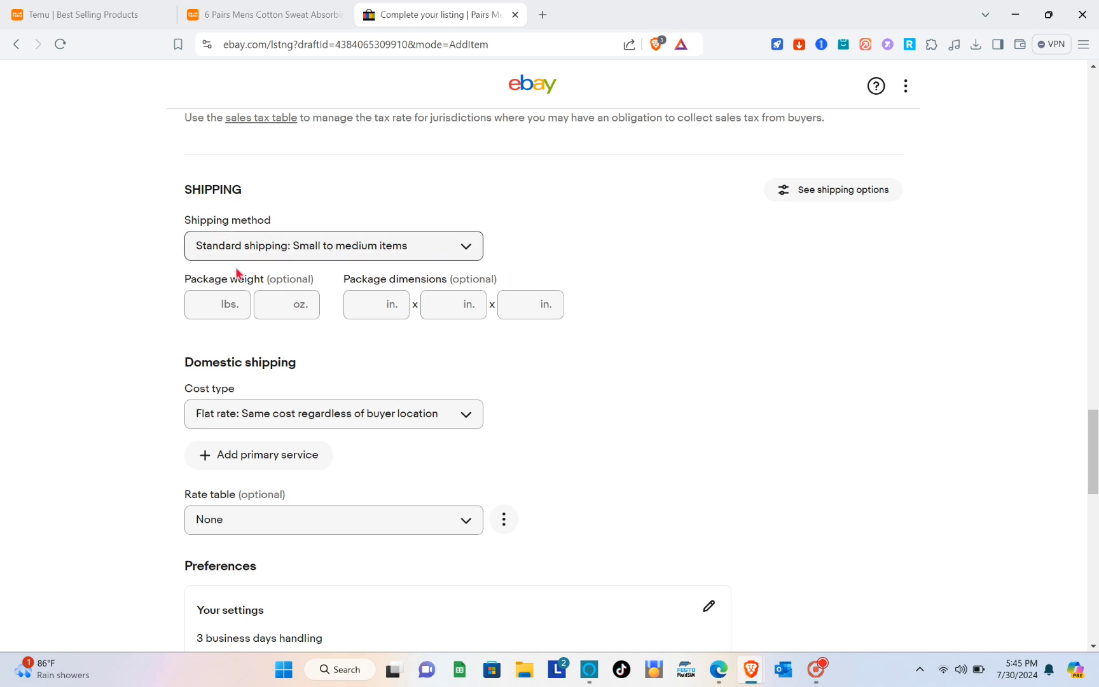
- Review the listing's package weight and dimensions, domestic shipping, preferences and promotion settings down to the final listing options
click(291, 305)
click(384, 307)
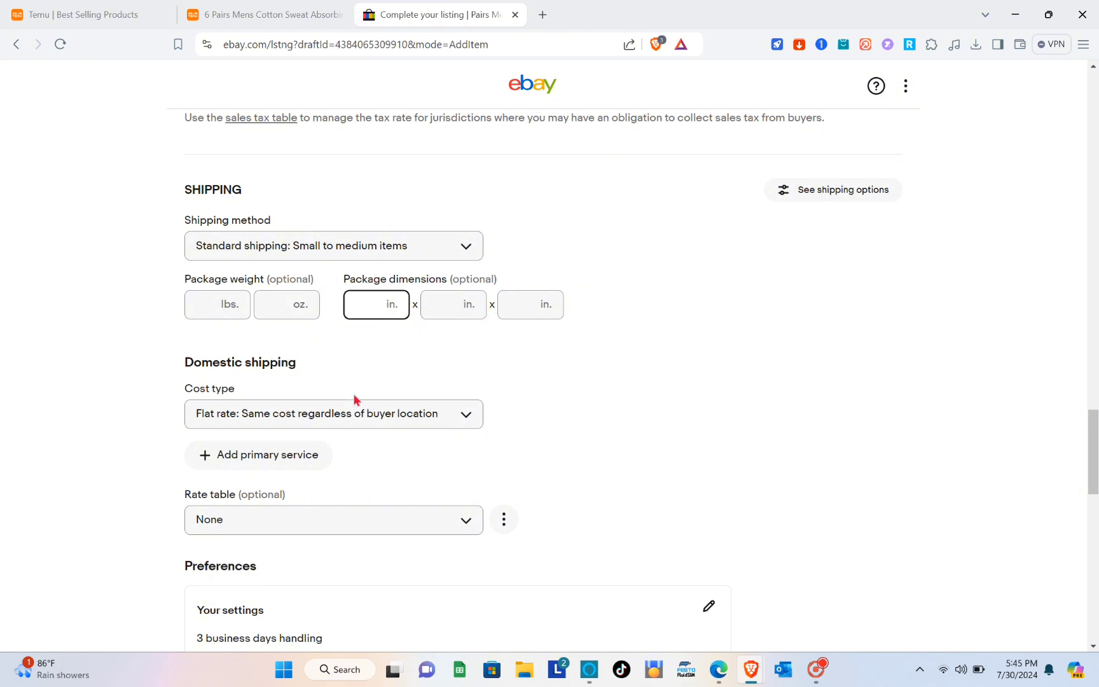
scroll(354, 399, down, 3)
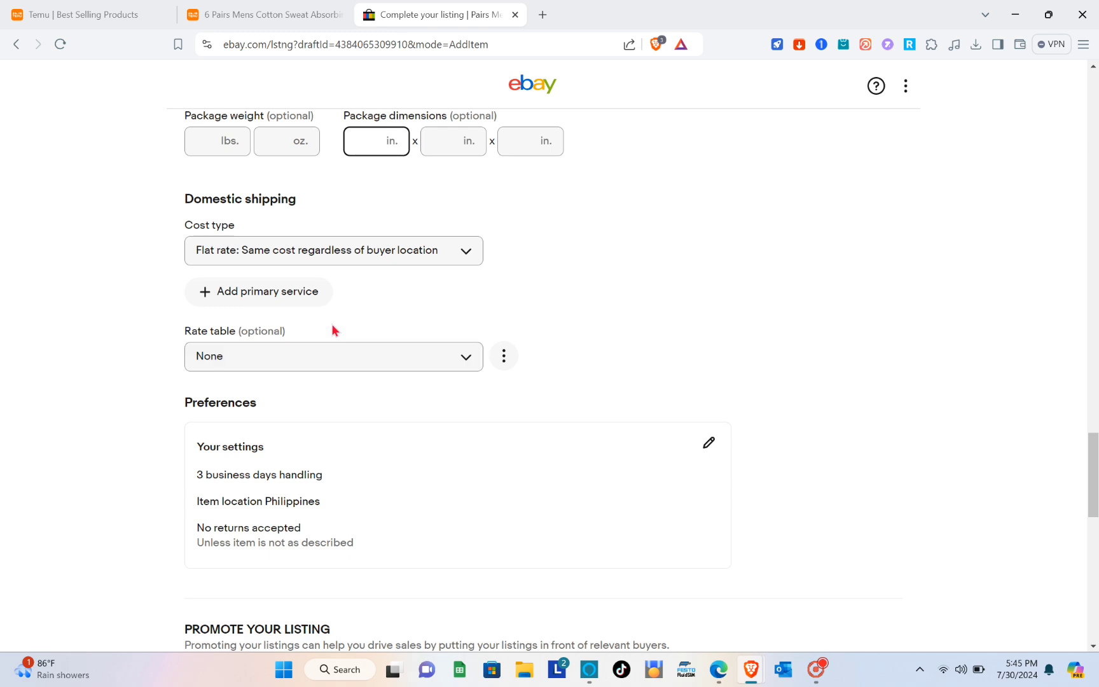
scroll(332, 326, down, 3)
scroll(331, 326, down, 8)
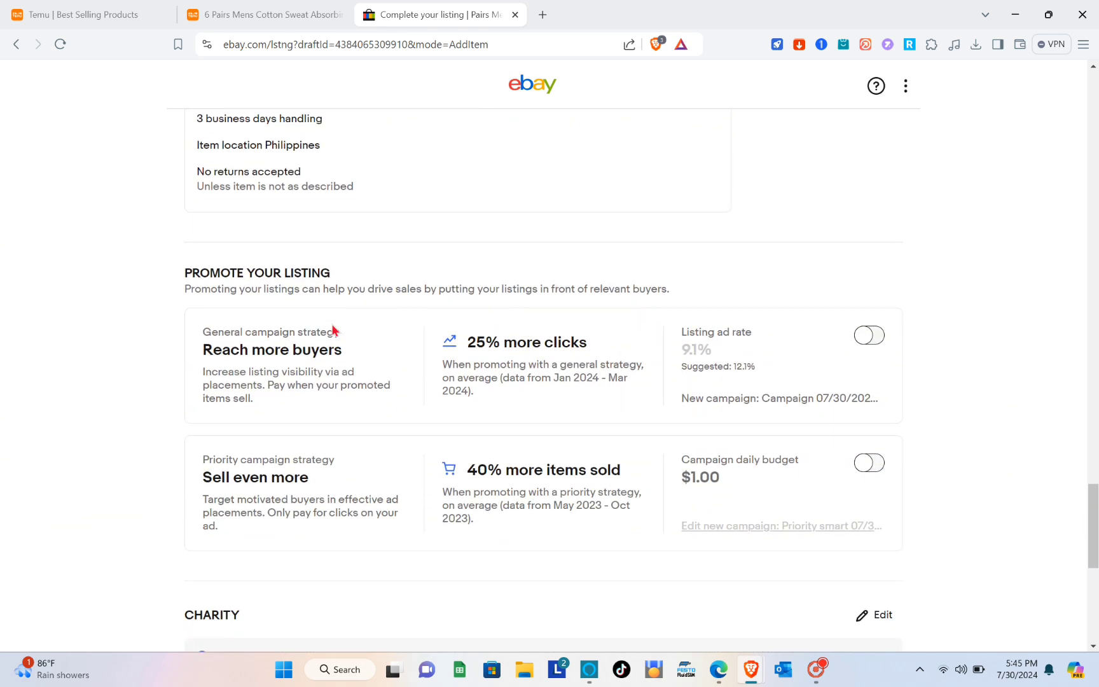
scroll(331, 324, up, 20)
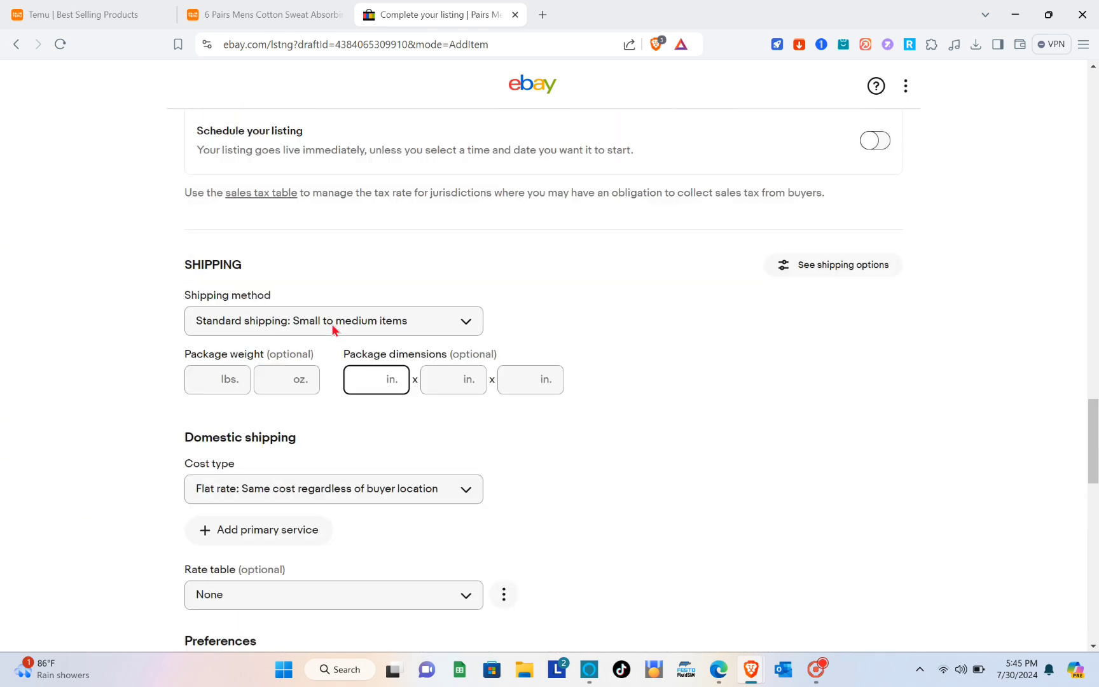
scroll(332, 323, down, 20)
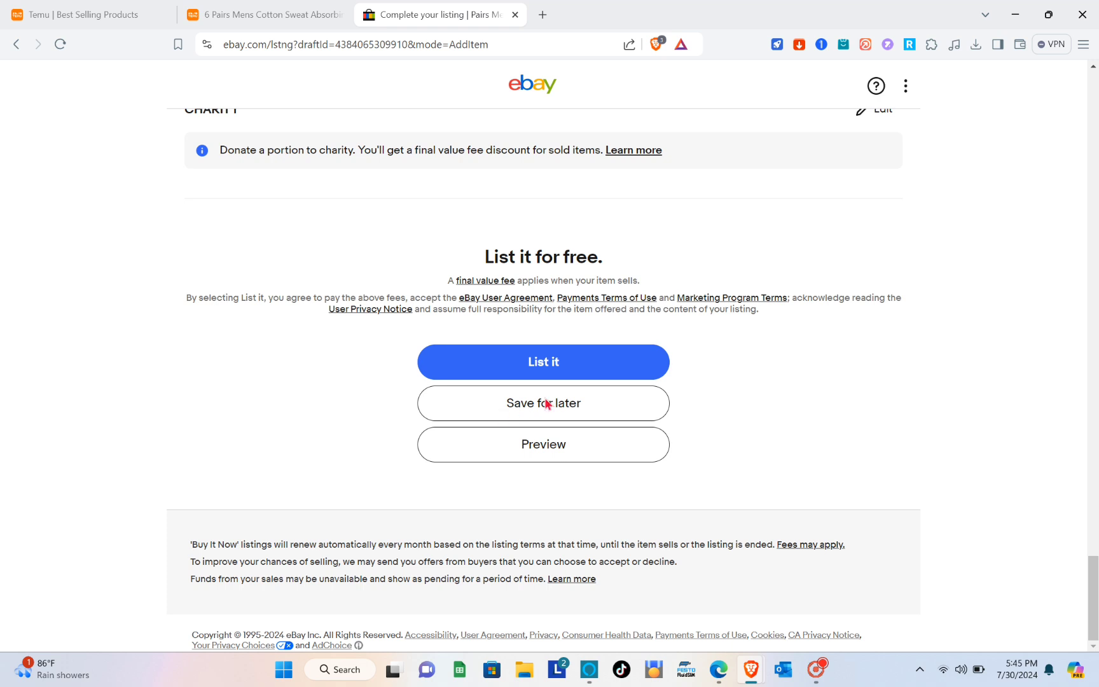
- Preview the socks listing, check its photos, title, price, condition and returns information, and close the preview
click(534, 452)
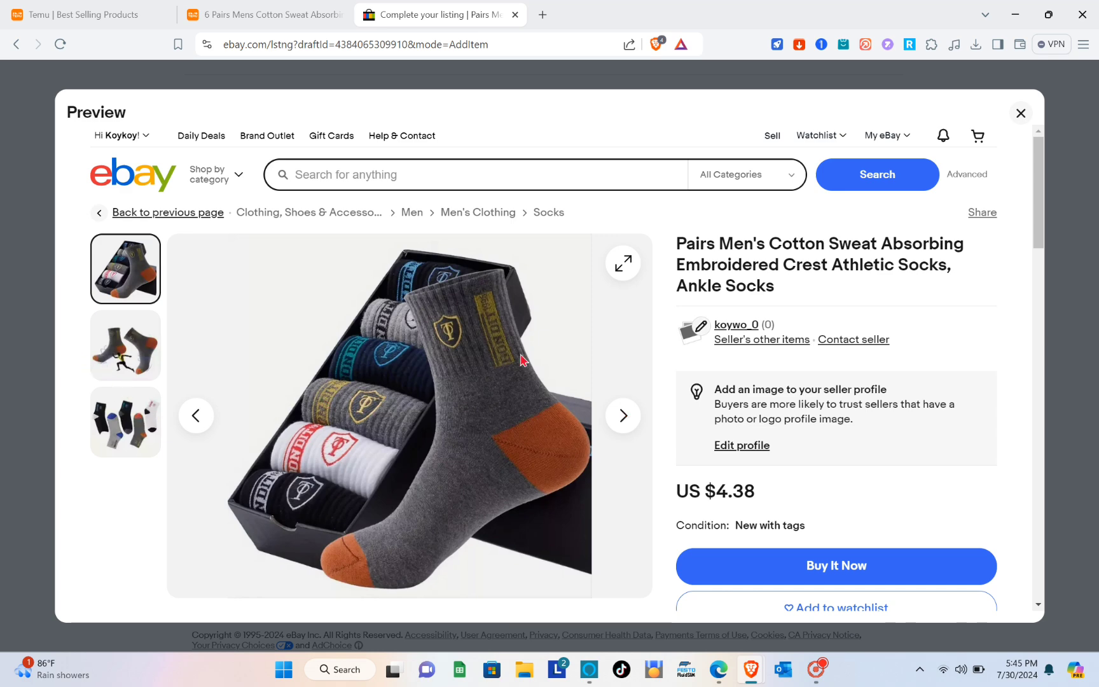
scroll(519, 356, down, 4)
scroll(519, 359, up, 2)
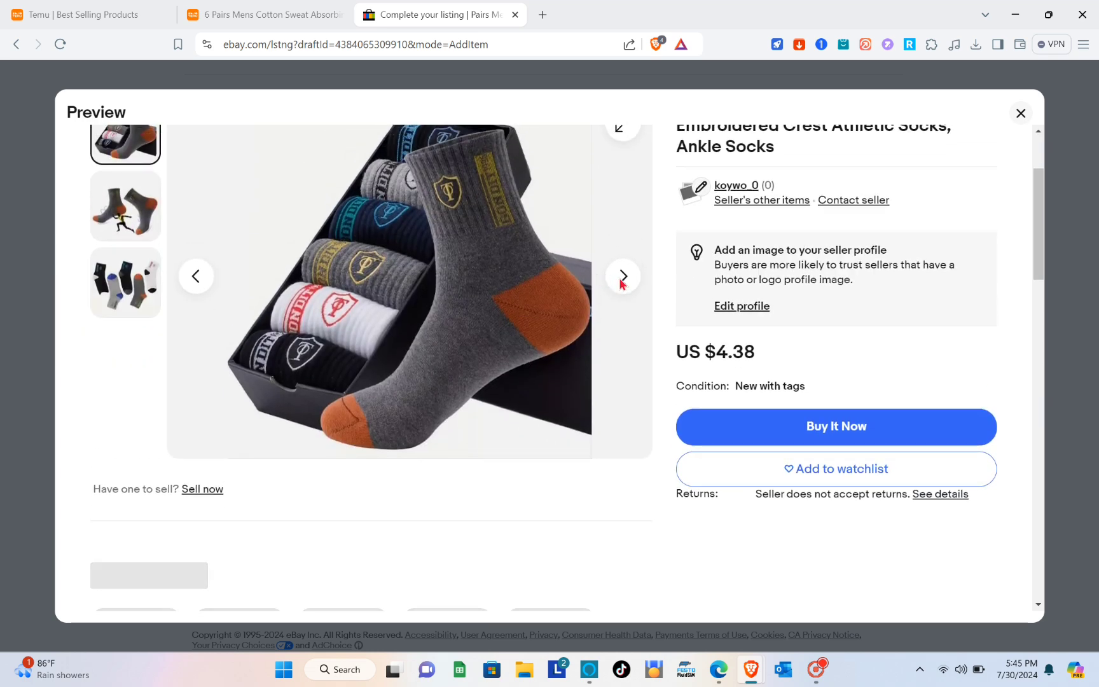
scroll(779, 253, up, 2)
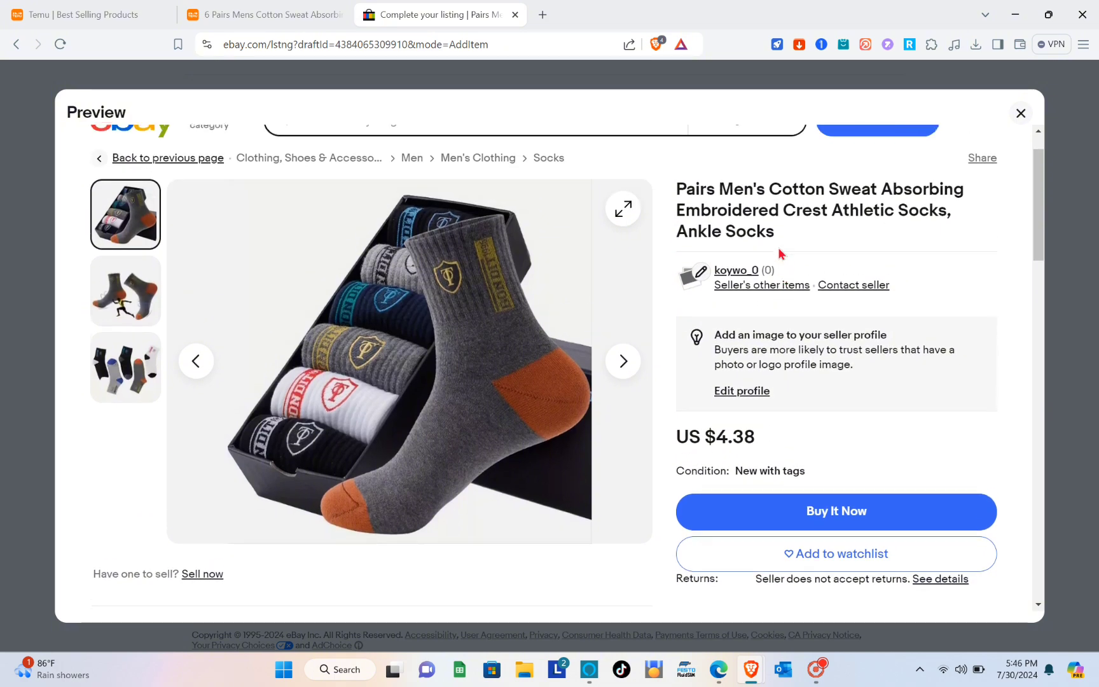
scroll(780, 251, down, 2)
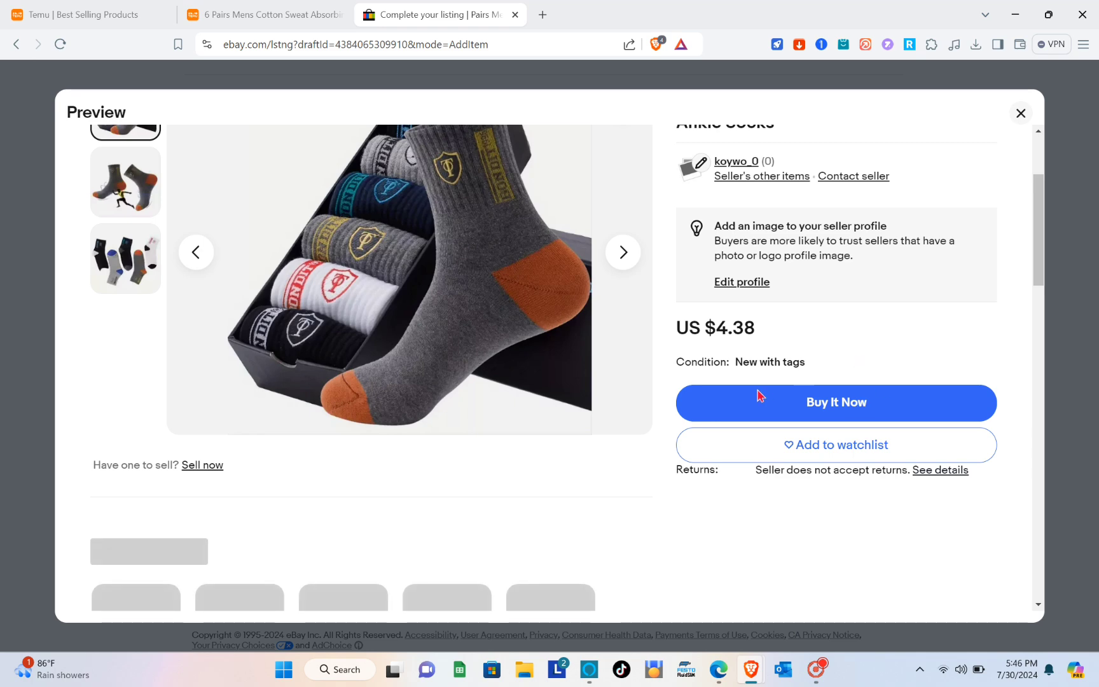
scroll(761, 396, down, 2)
scroll(760, 396, up, 5)
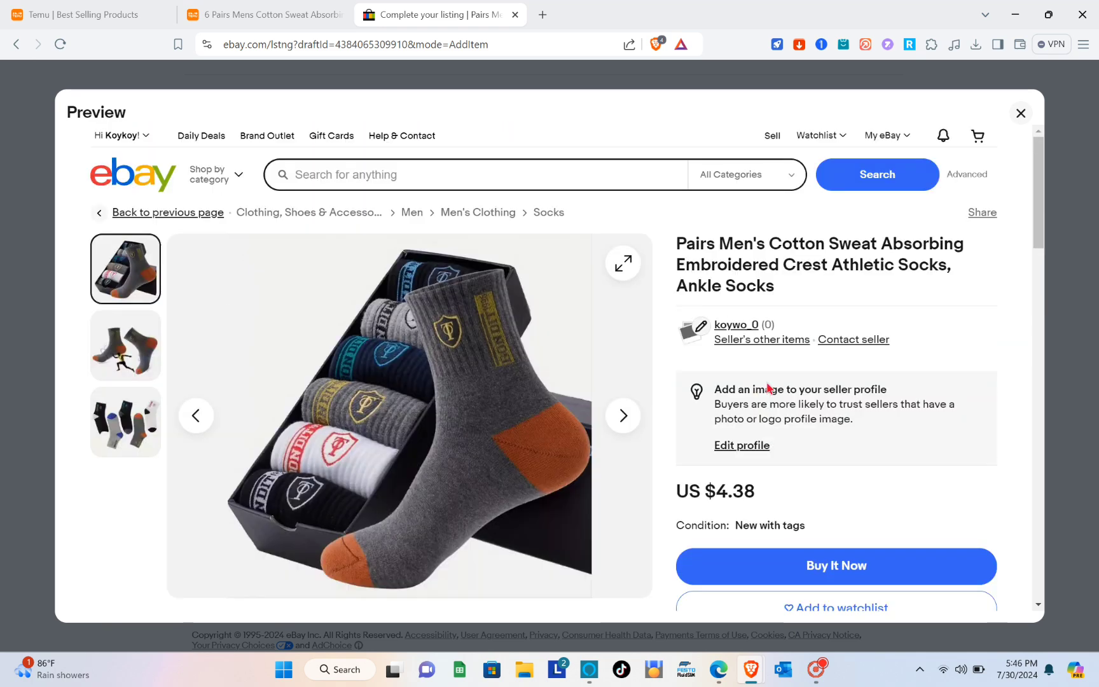
click(1021, 114)
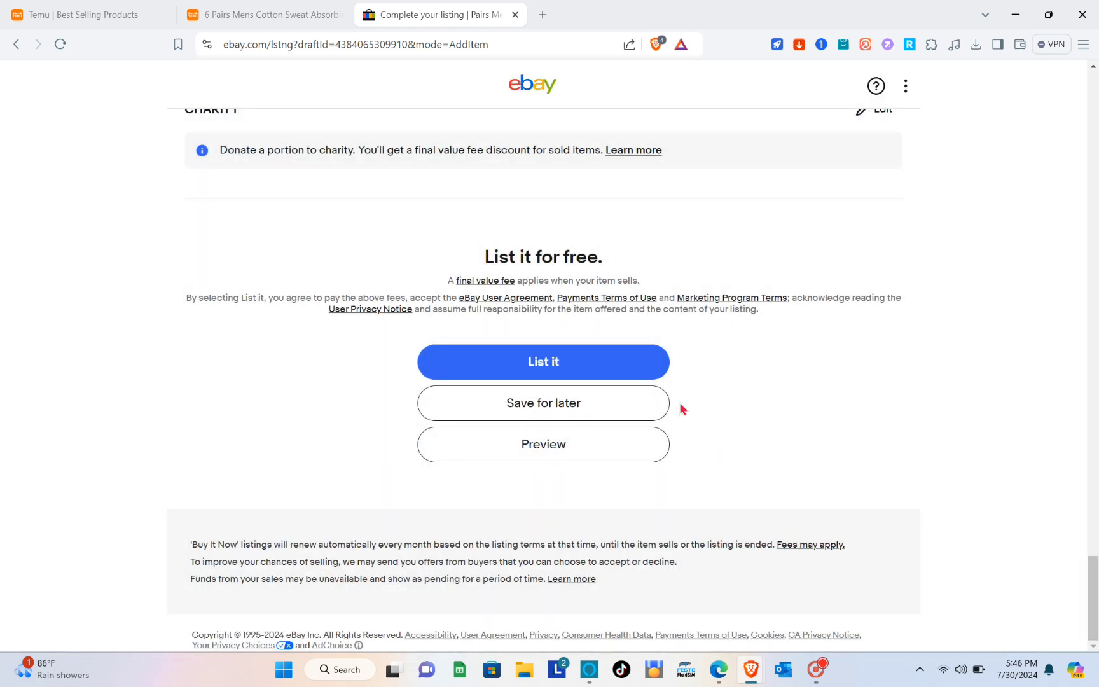
- Switch to the Temu socks product page and look over its price, shipping details and customer reviews
scroll(250, 86, up, 7)
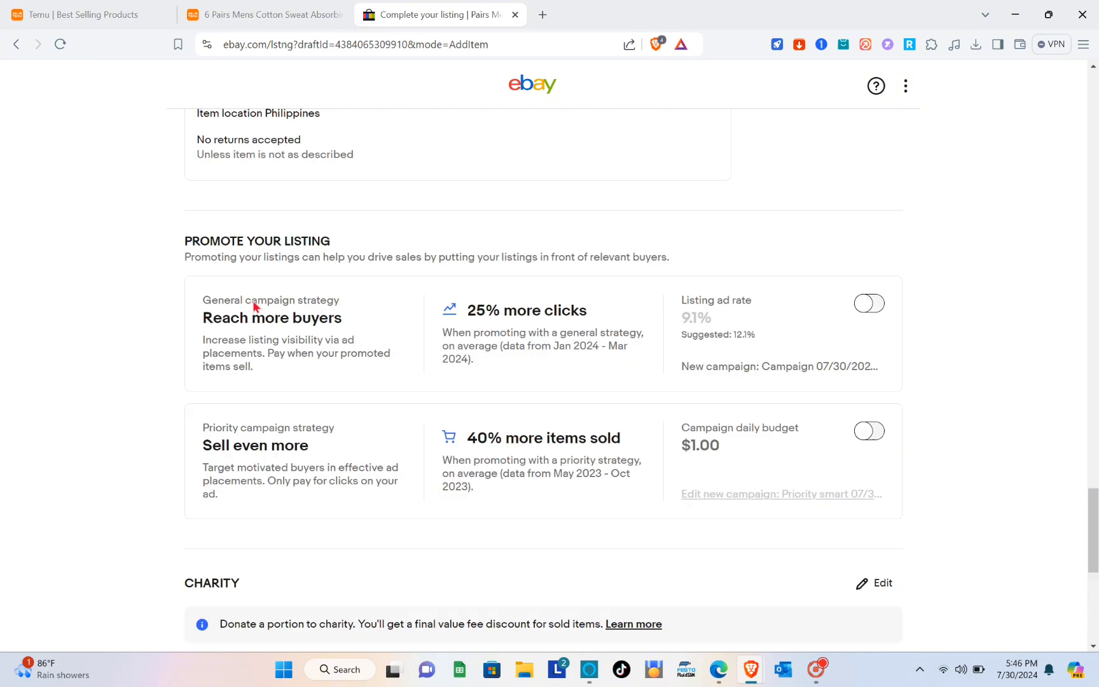
scroll(253, 306, up, 15)
click(255, 14)
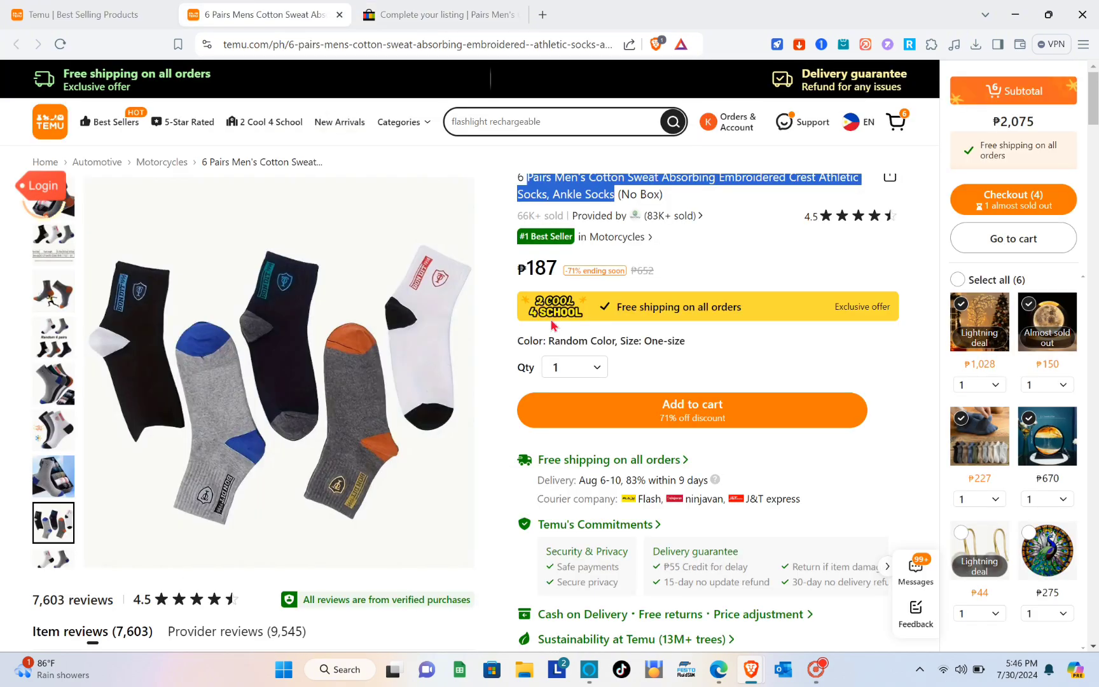
scroll(551, 325, down, 8)
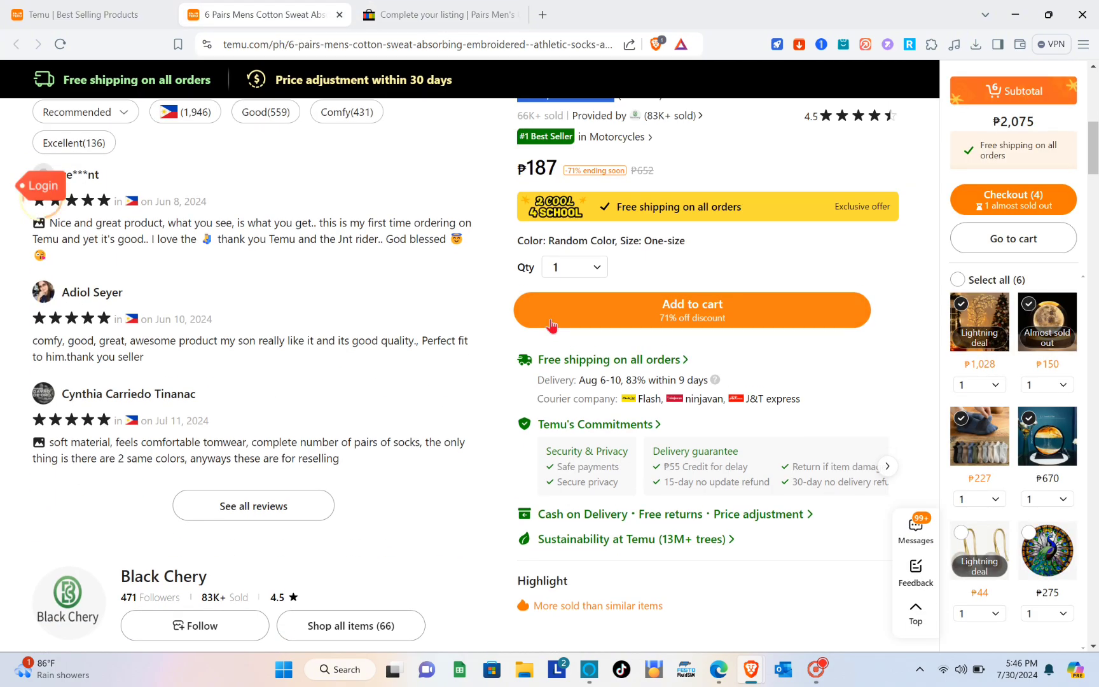
scroll(570, 350, up, 8)
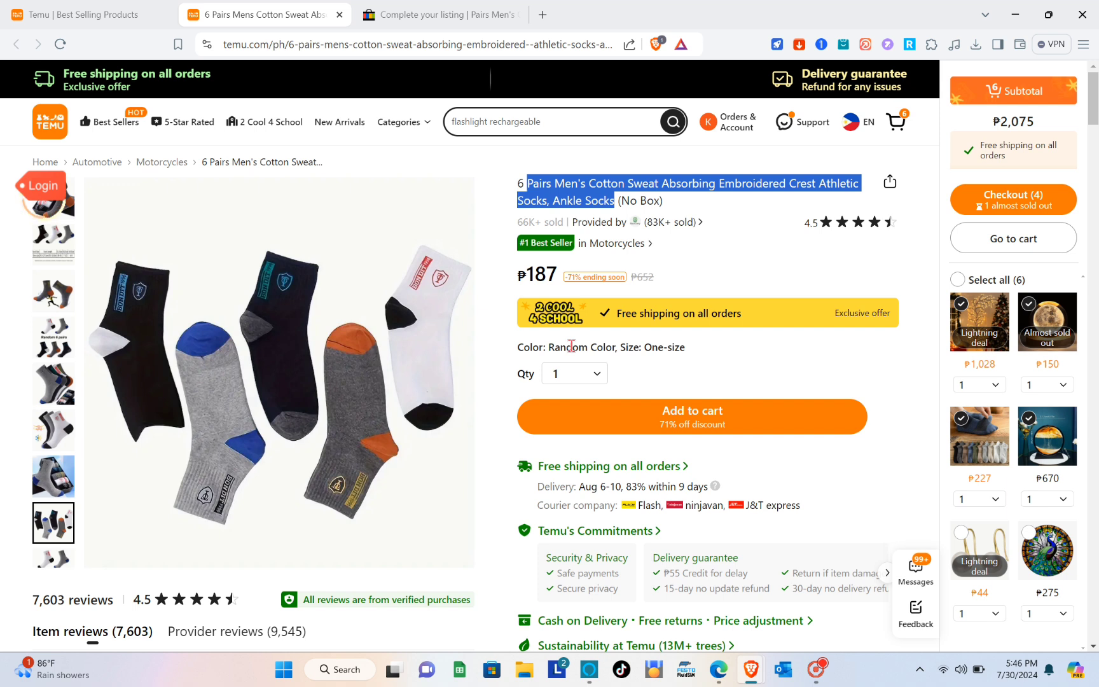